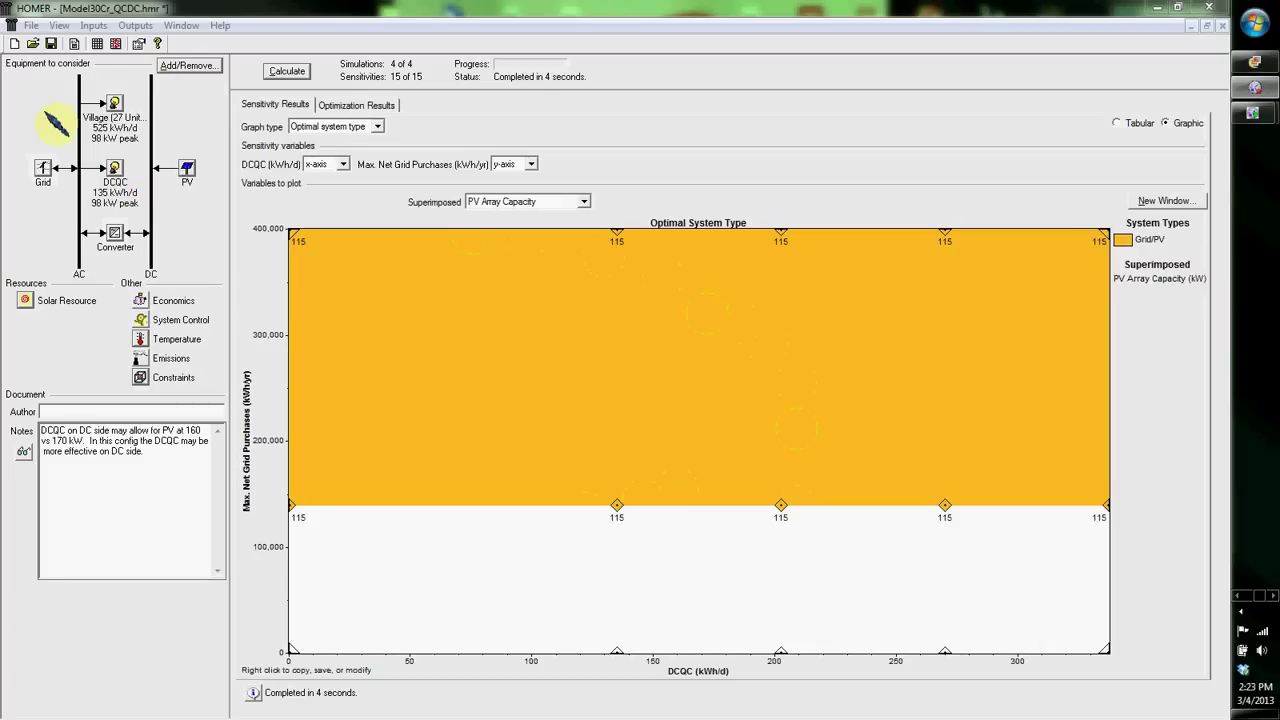
- In the grid's advanced constraints, change maximum net grid purchases from 140000 to 120000 kWh/yr
double_click(42, 170)
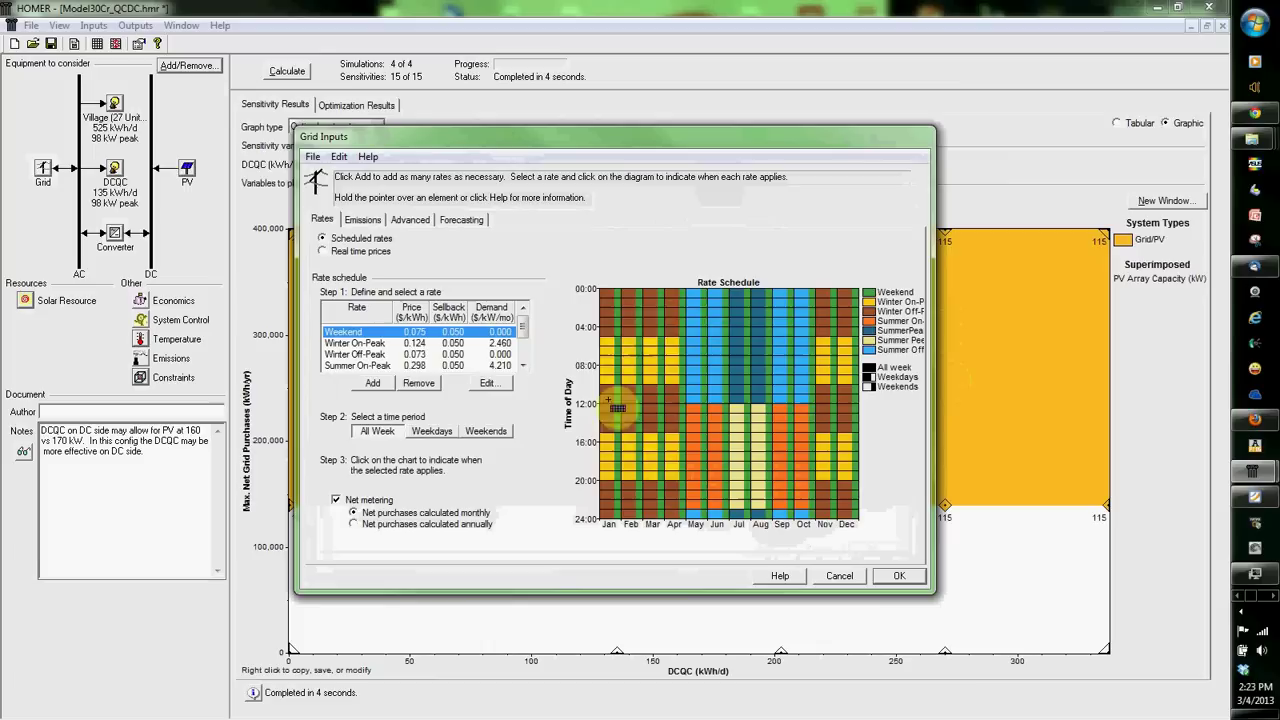
left_click(410, 219)
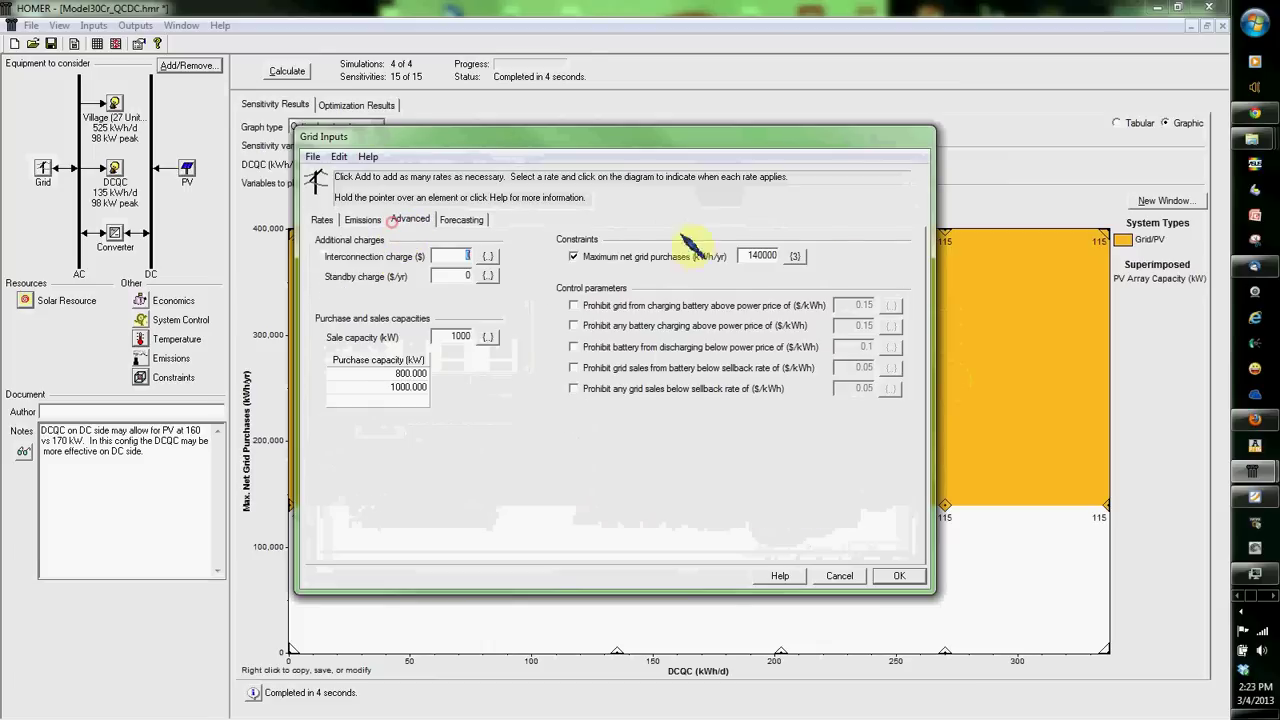
double_click(748, 255)
type("1")
- Delete 400000 from the maximum net grid purchases sensitivity values, keeping 120000 and 0
left_click(795, 256)
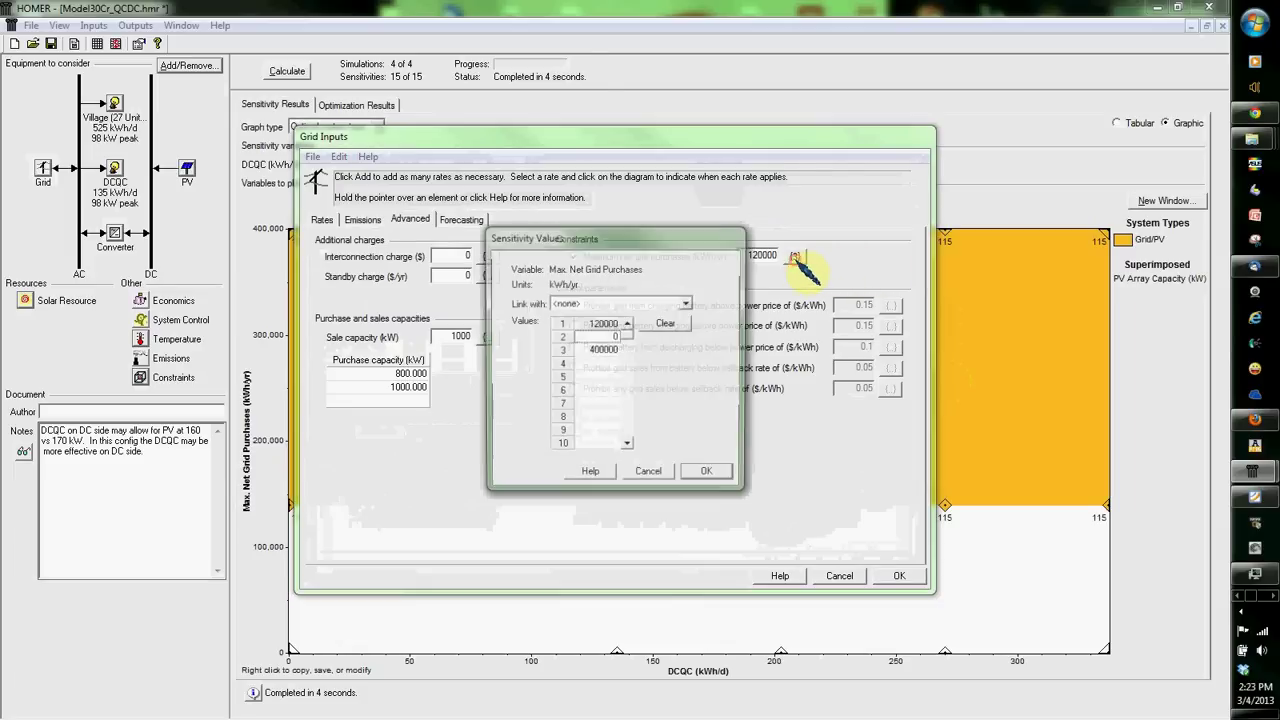
left_click(611, 350)
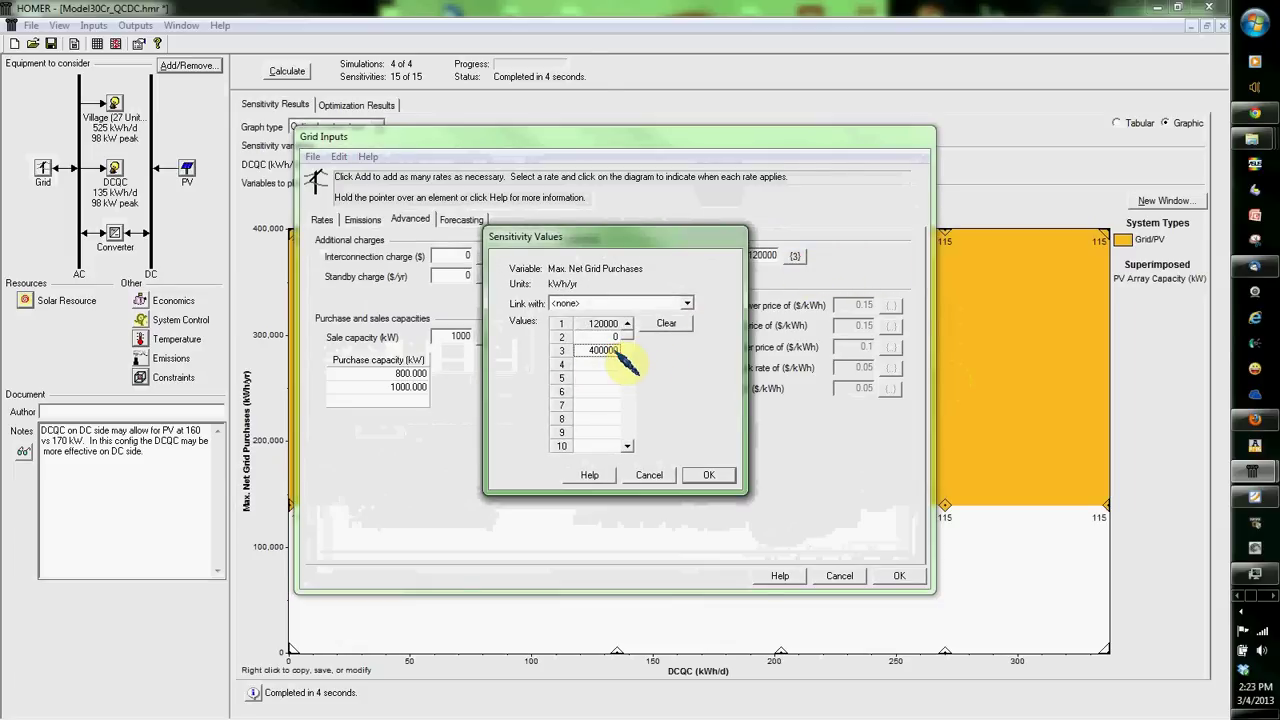
key("Delete")
left_click(617, 344)
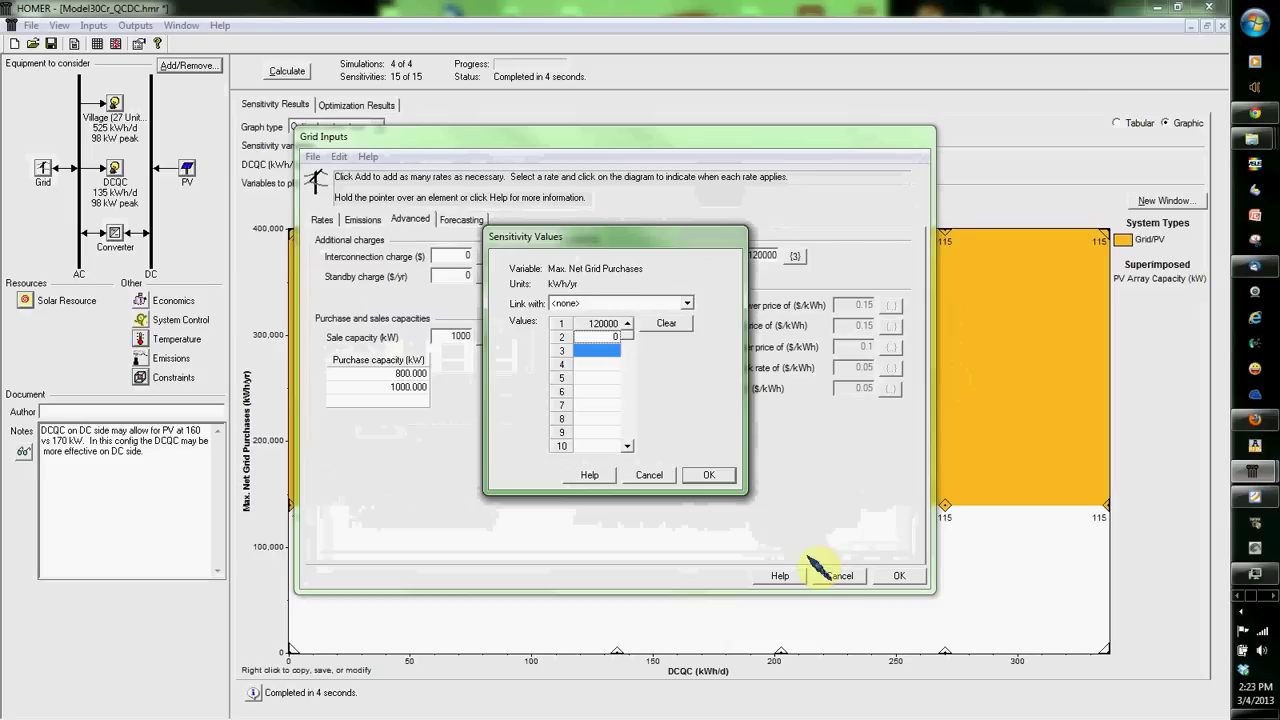
left_click(610, 345)
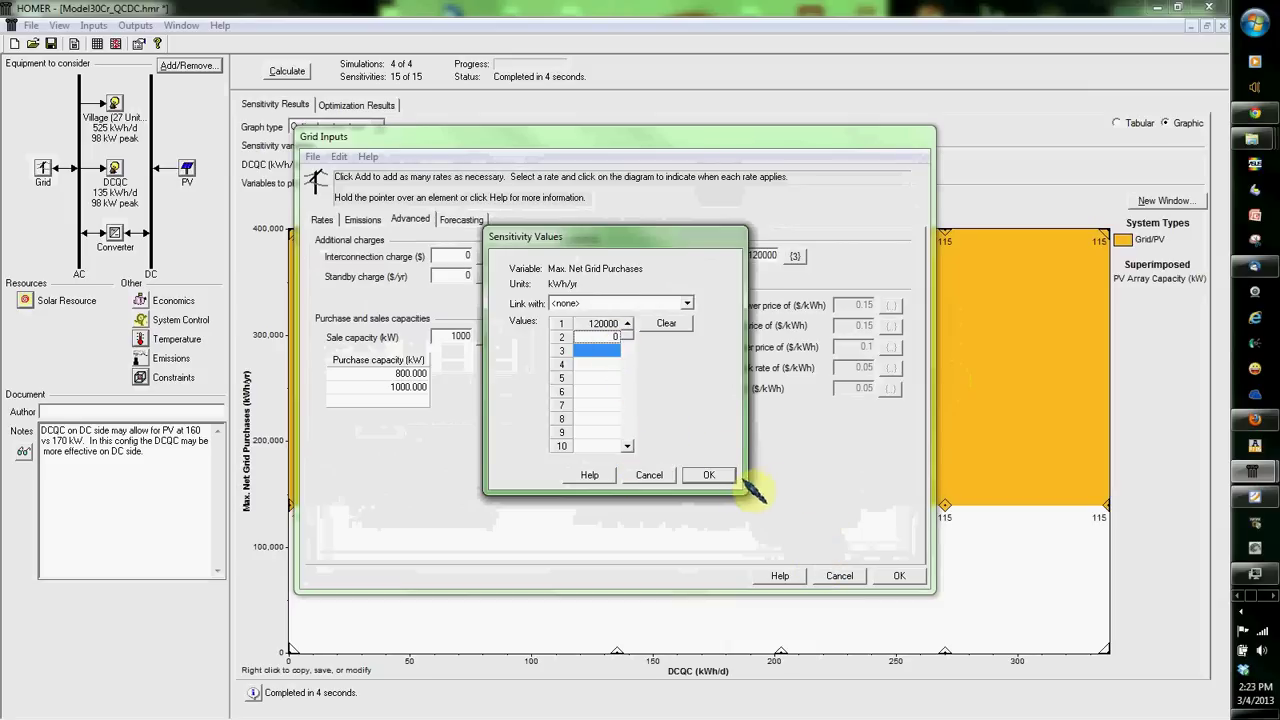
left_click(708, 475)
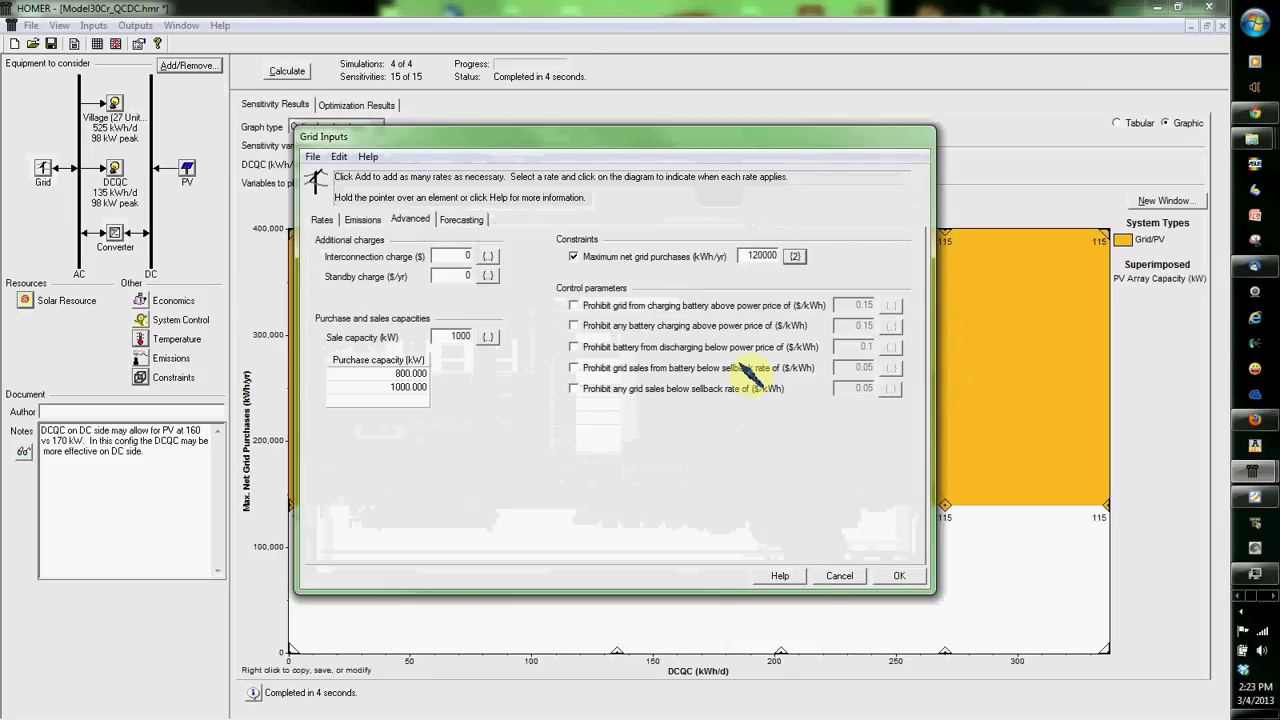
- Remove the 1000 kW purchase capacity, set sale capacity to 800 kW, and apply the grid settings
left_click(412, 388)
key("Delete")
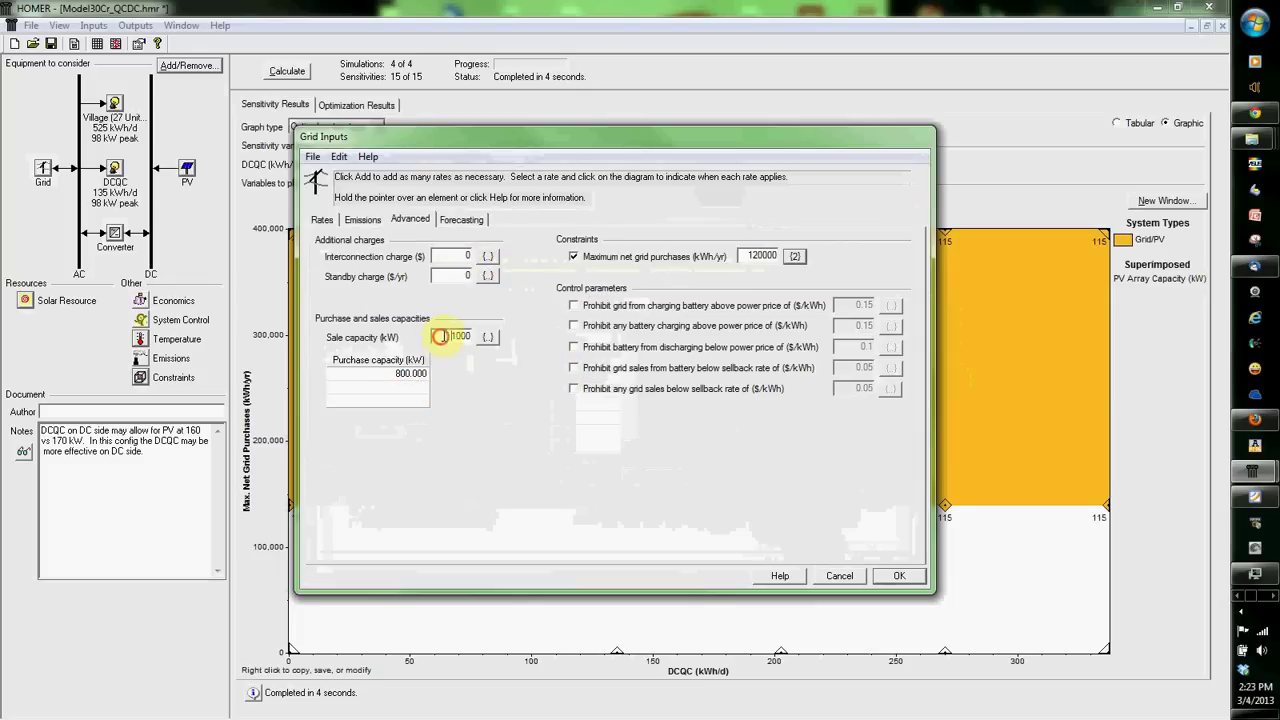
left_click_drag(440, 336, 494, 334)
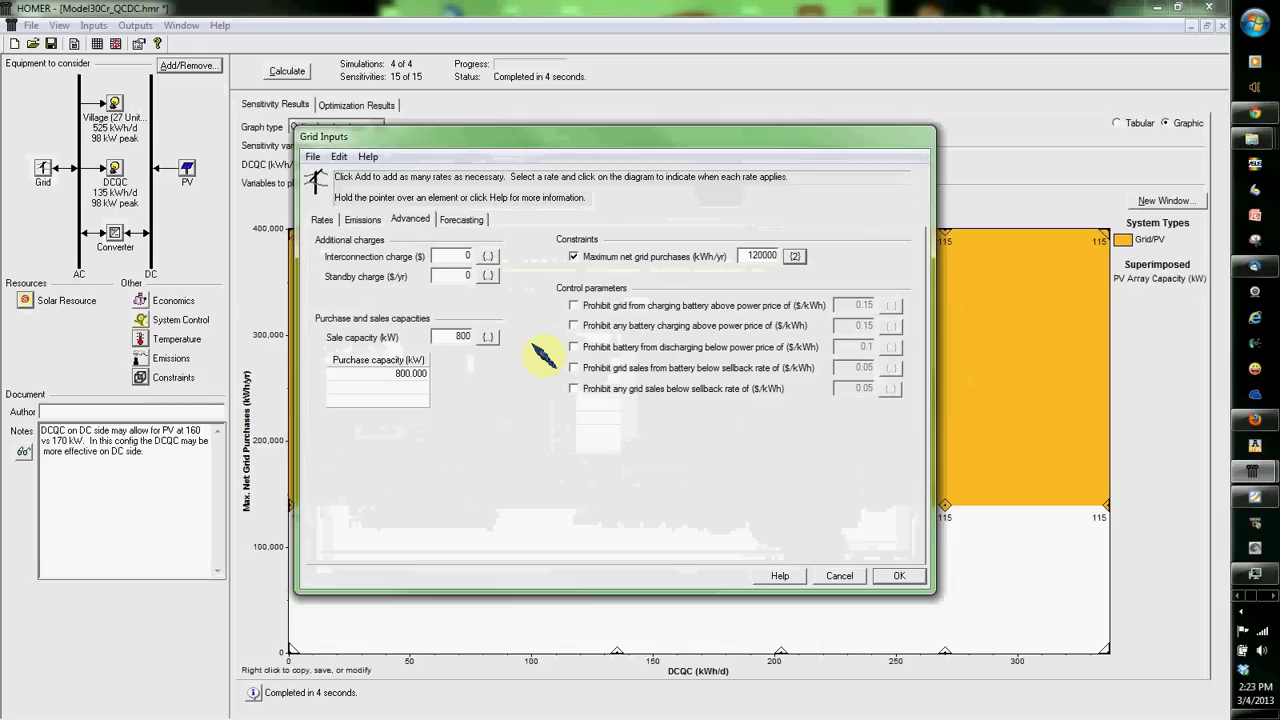
left_click(362, 220)
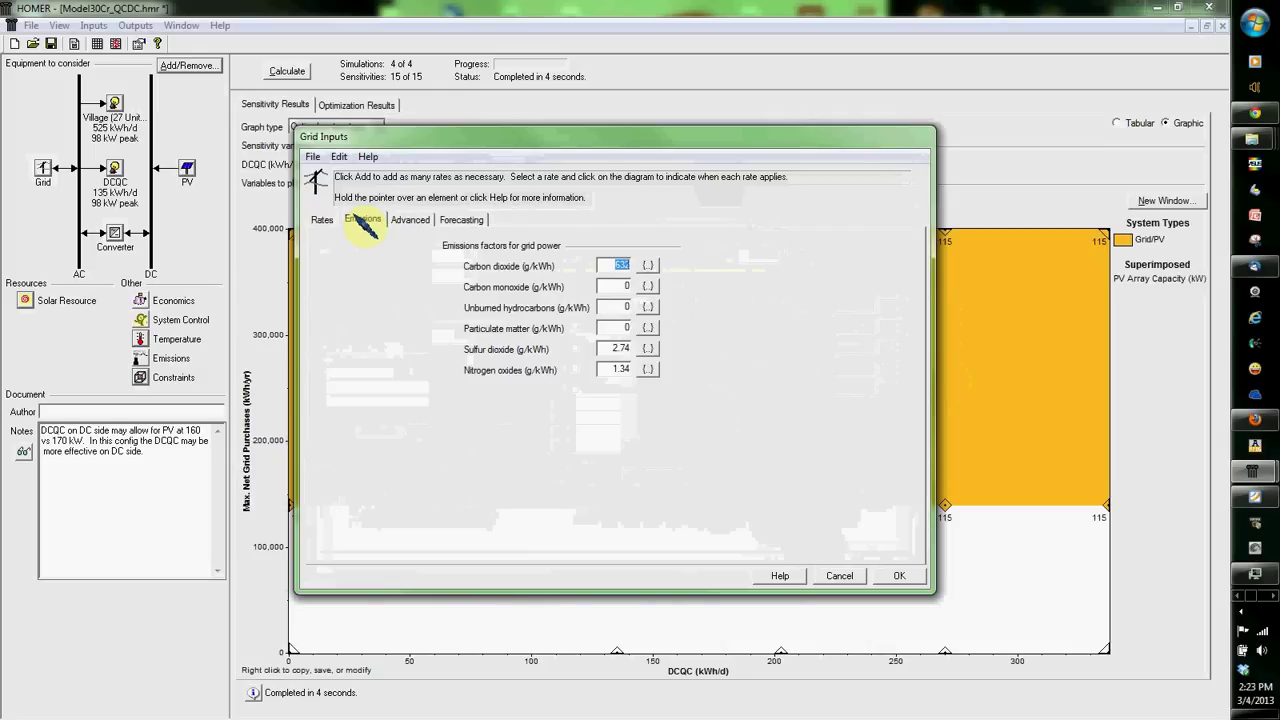
left_click(903, 575)
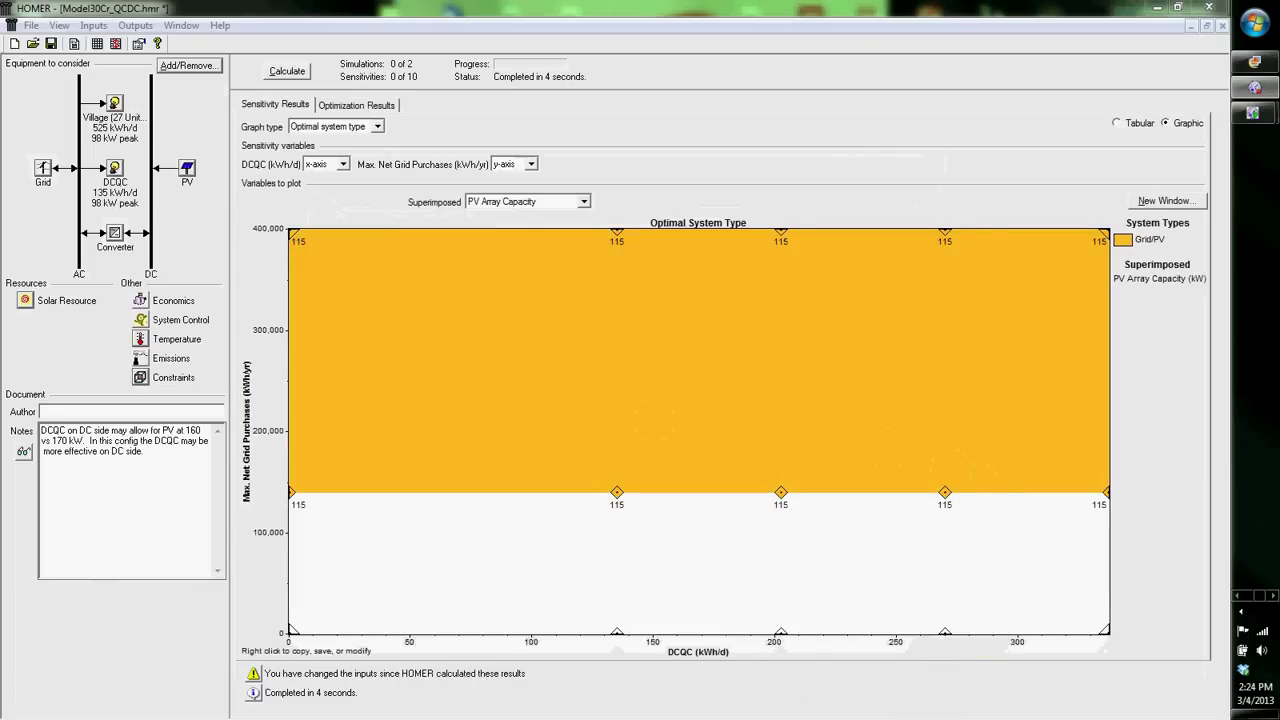
left_click(115, 232)
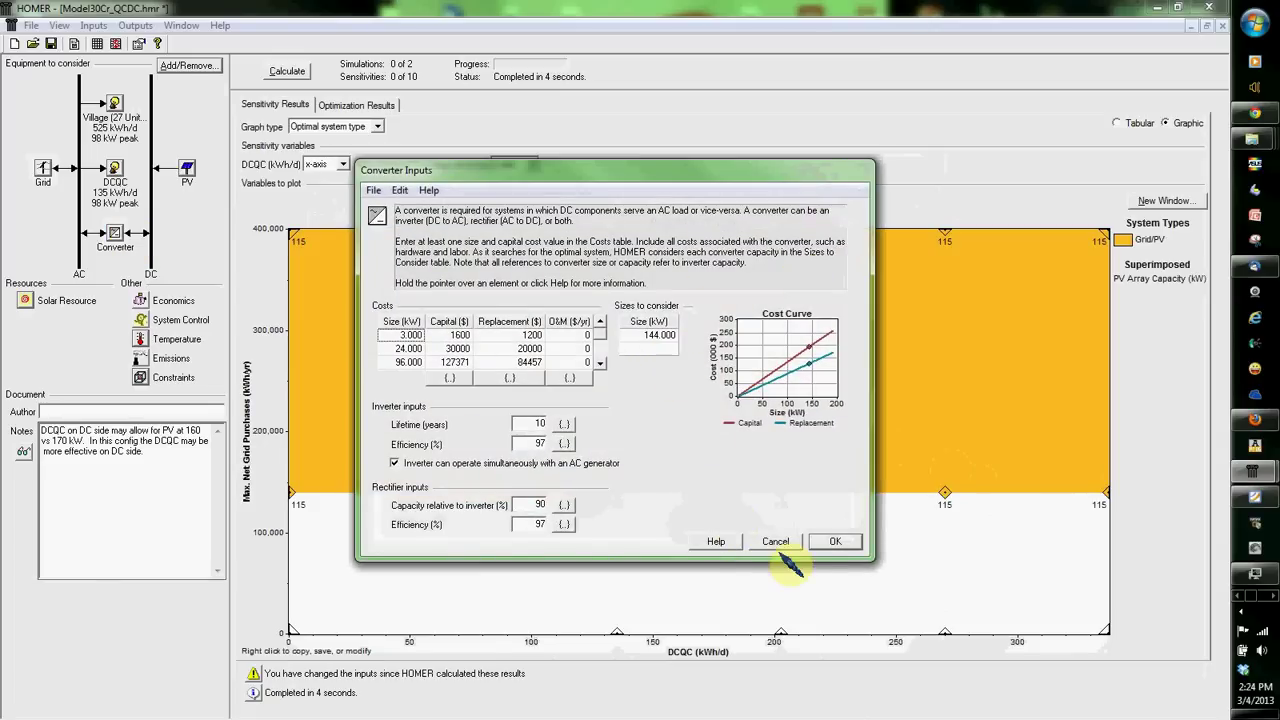
left_click(782, 535)
left_click(790, 541)
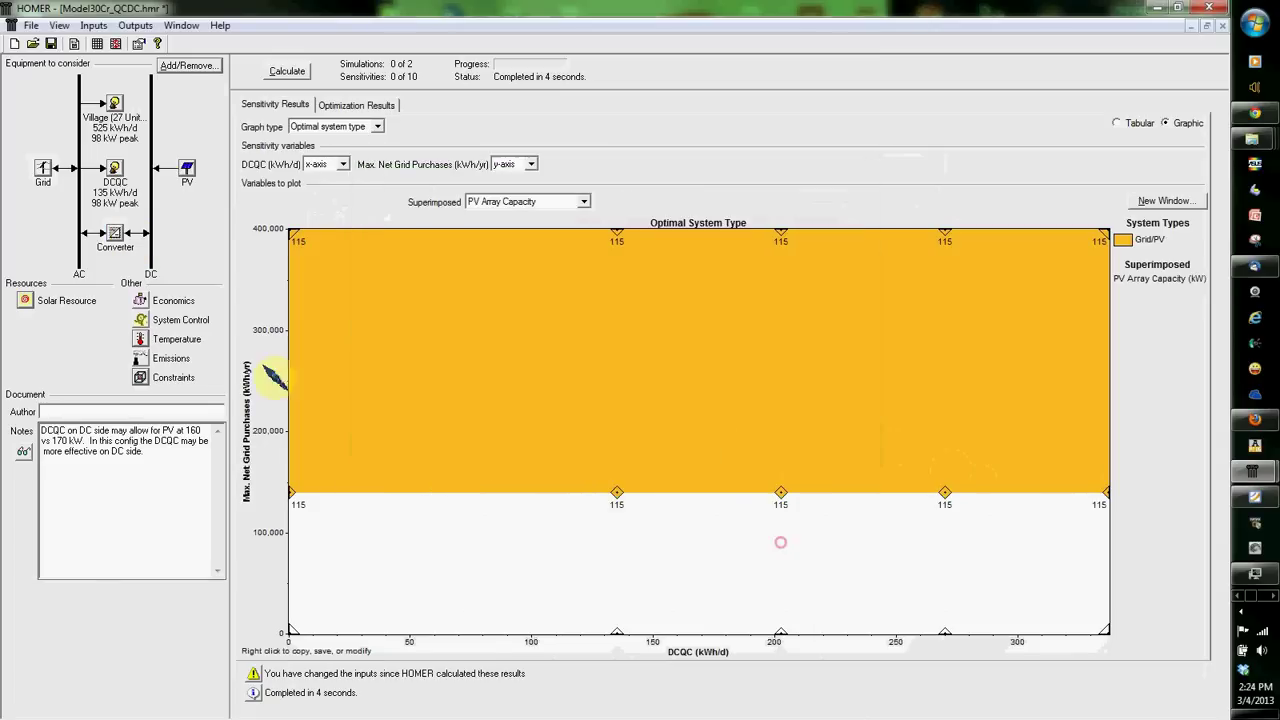
- Replace Generator 1 with Battery 1 and Battery 2 in the equipment to consider
left_click(195, 66)
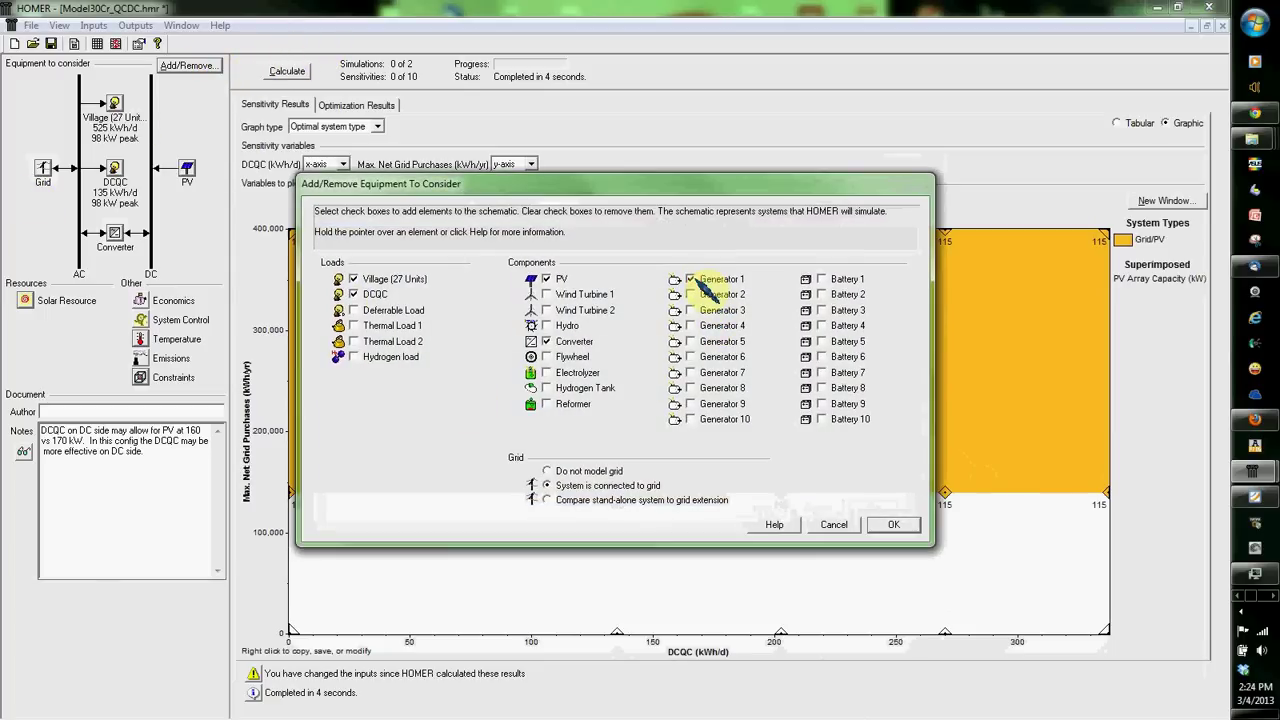
left_click(700, 281)
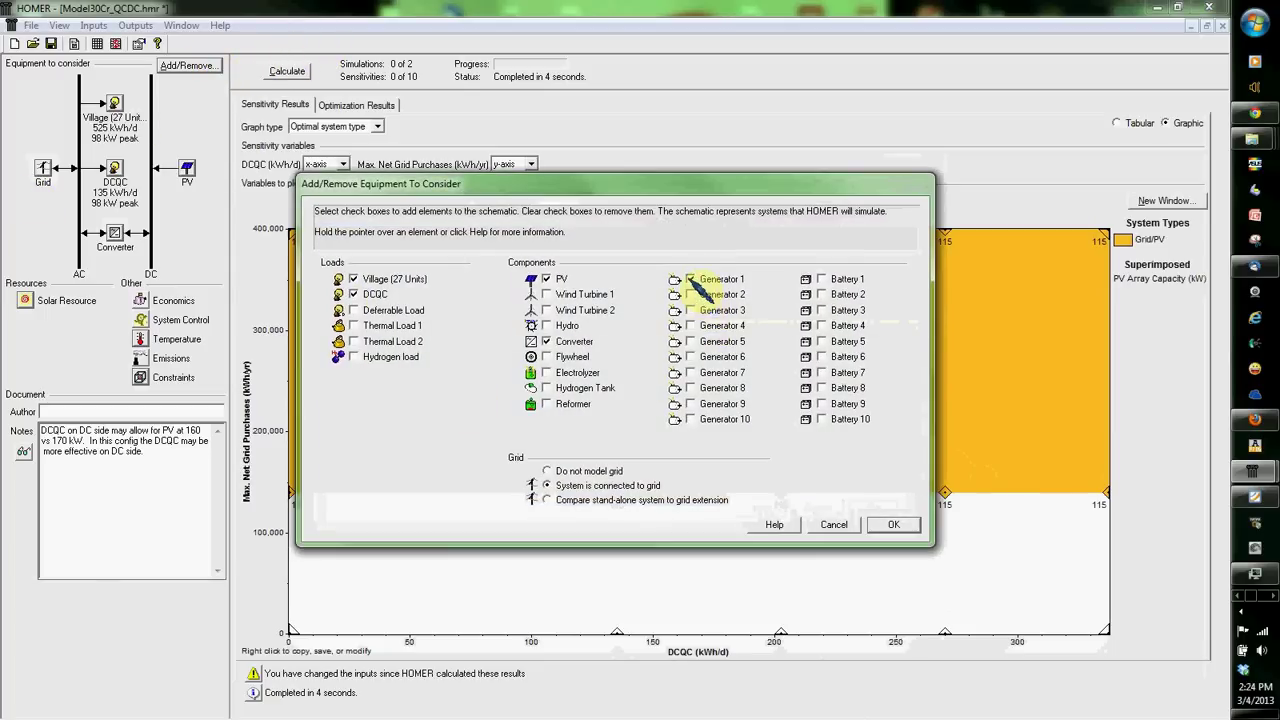
left_click(821, 279)
left_click(821, 294)
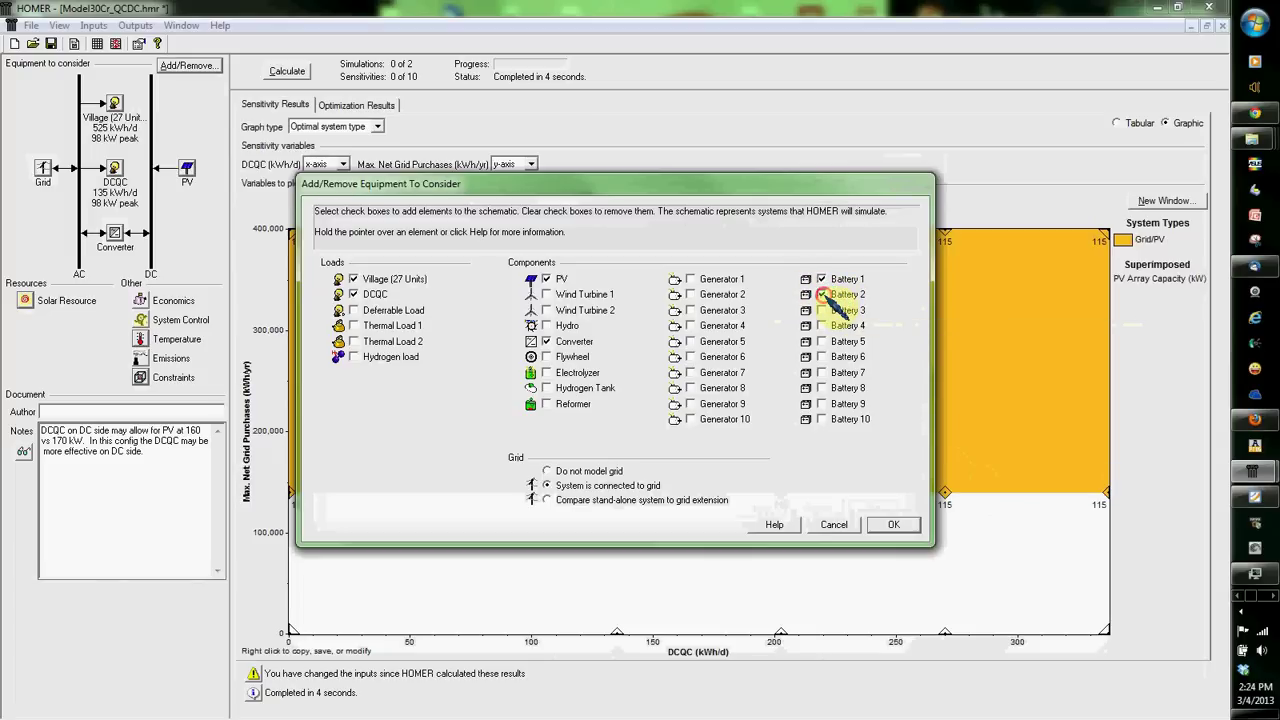
left_click(896, 528)
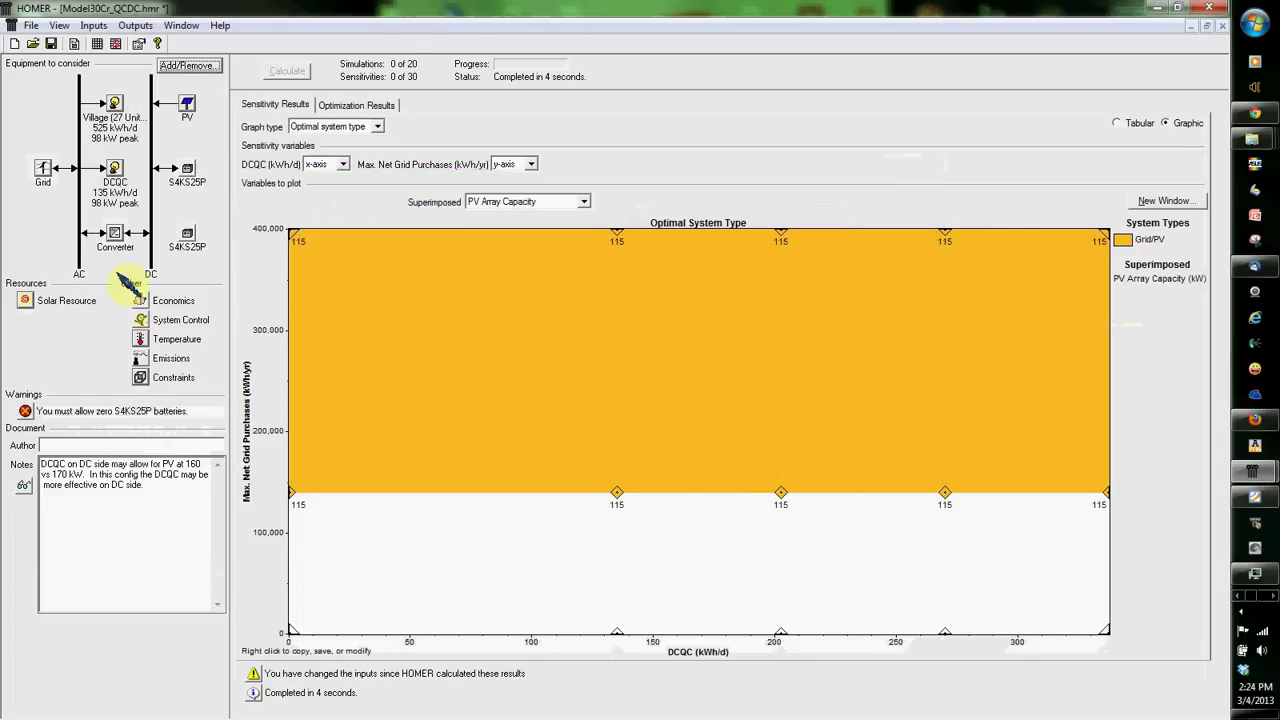
- Open the upper battery's inputs, keep Surrette 4KS25P as its type, and review its details
left_click(186, 234)
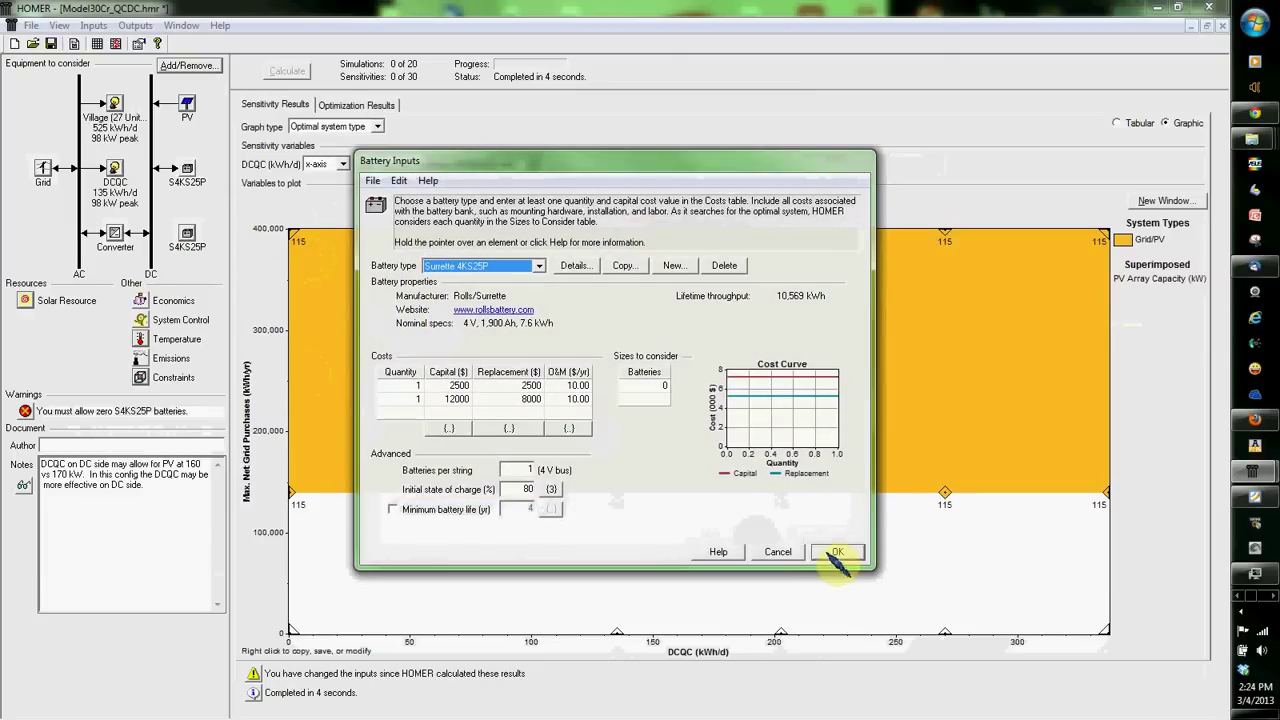
left_click(775, 552)
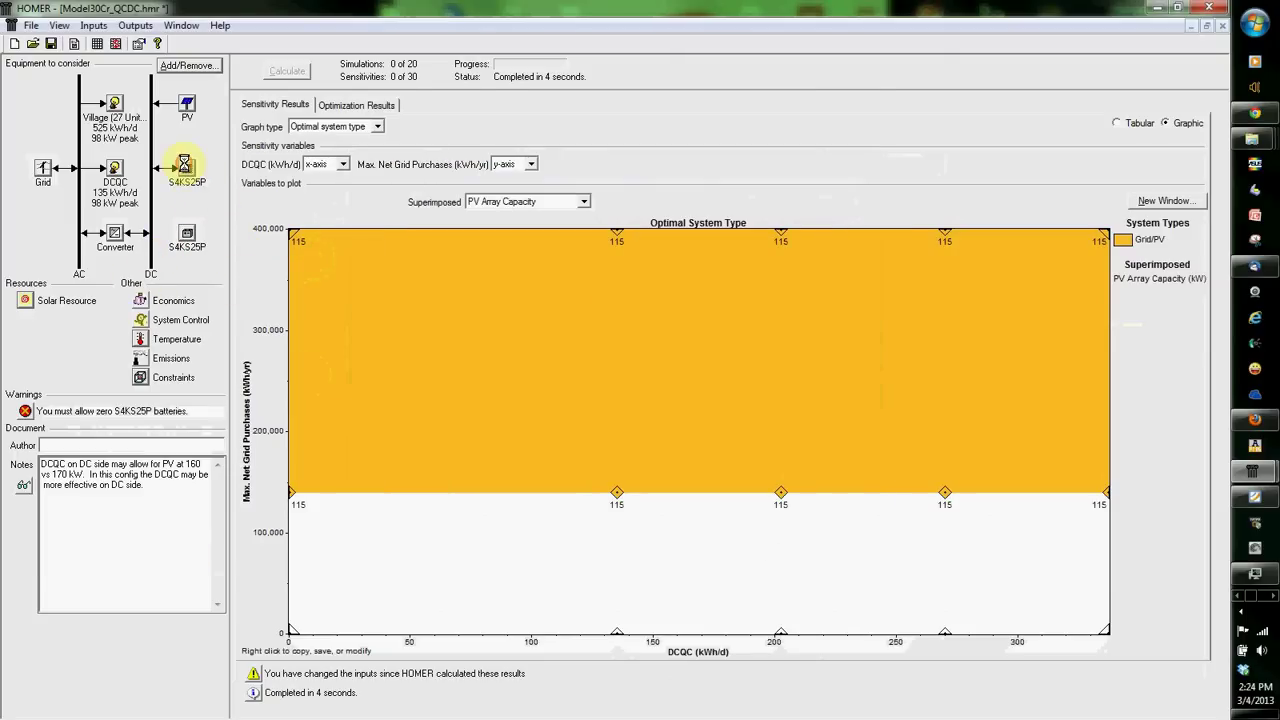
left_click(184, 164)
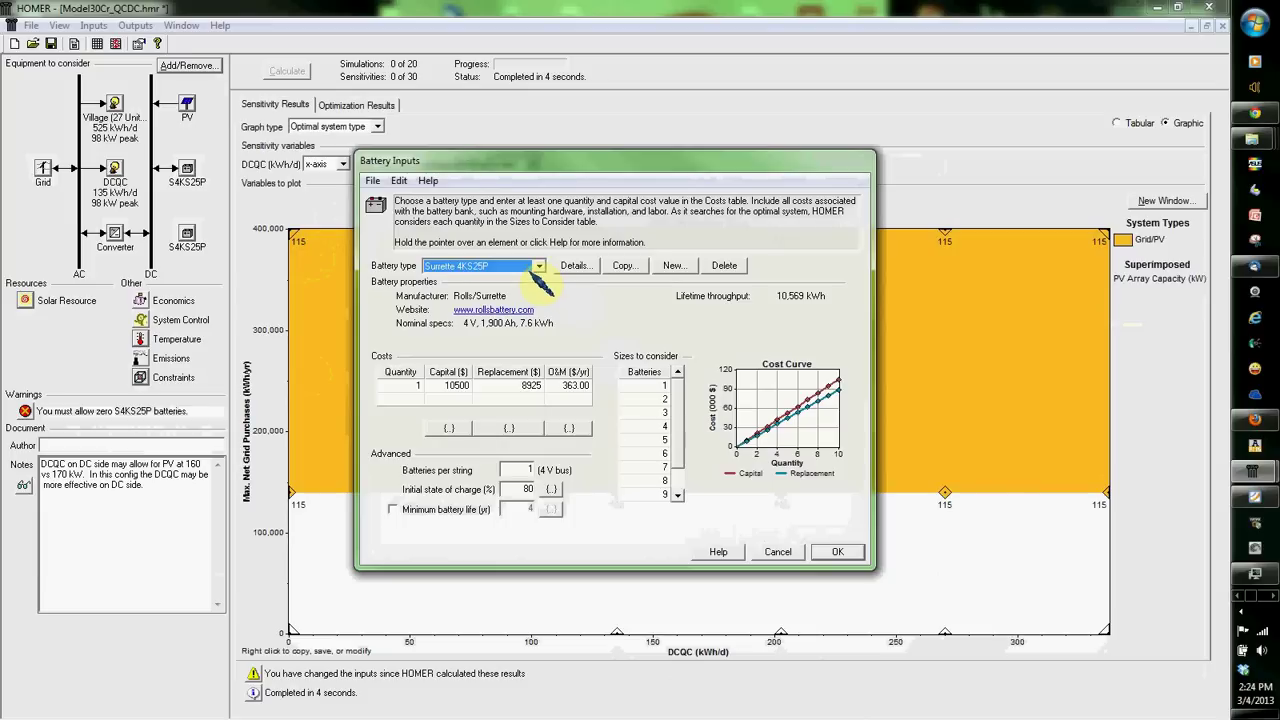
left_click(538, 266)
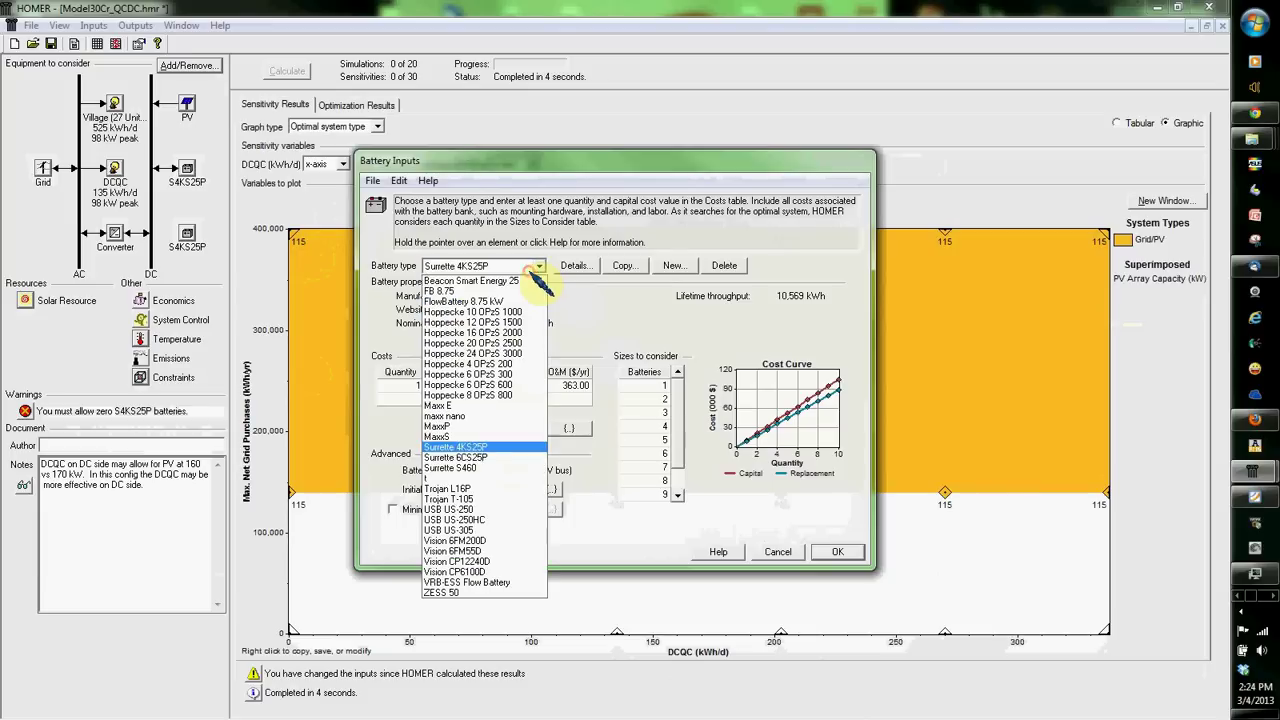
left_click(478, 447)
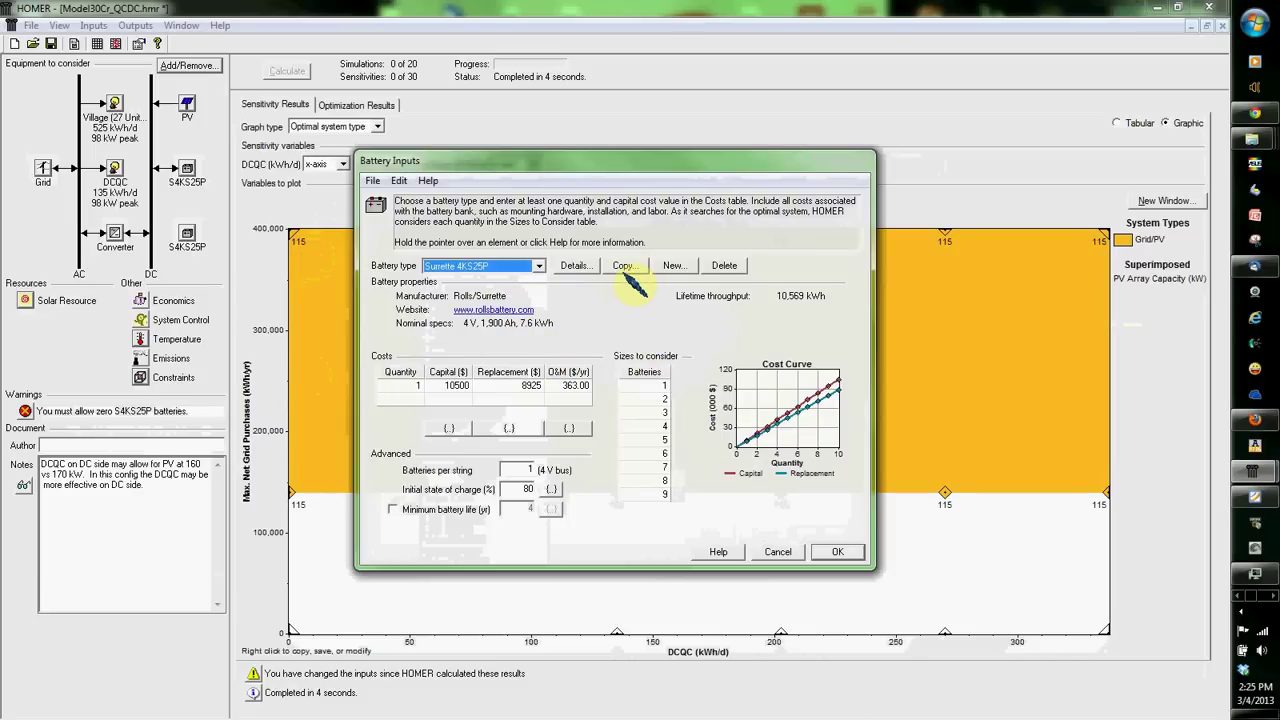
left_click(574, 265)
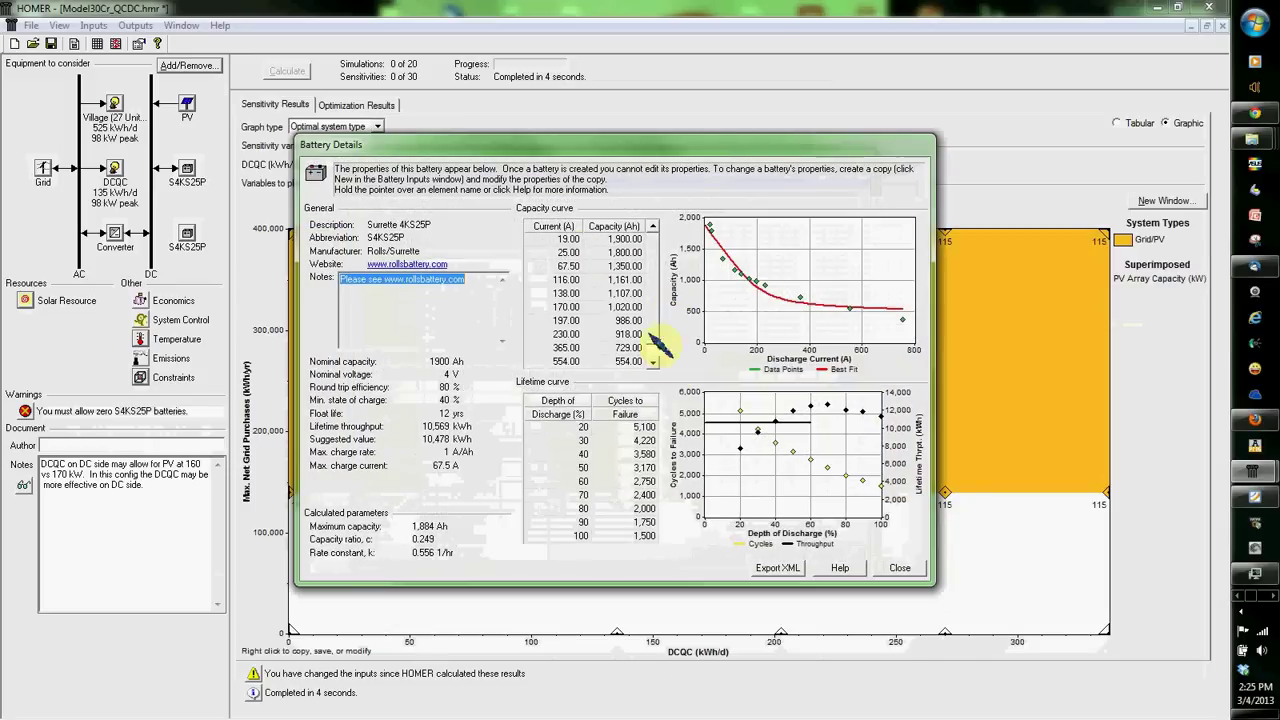
left_click(898, 568)
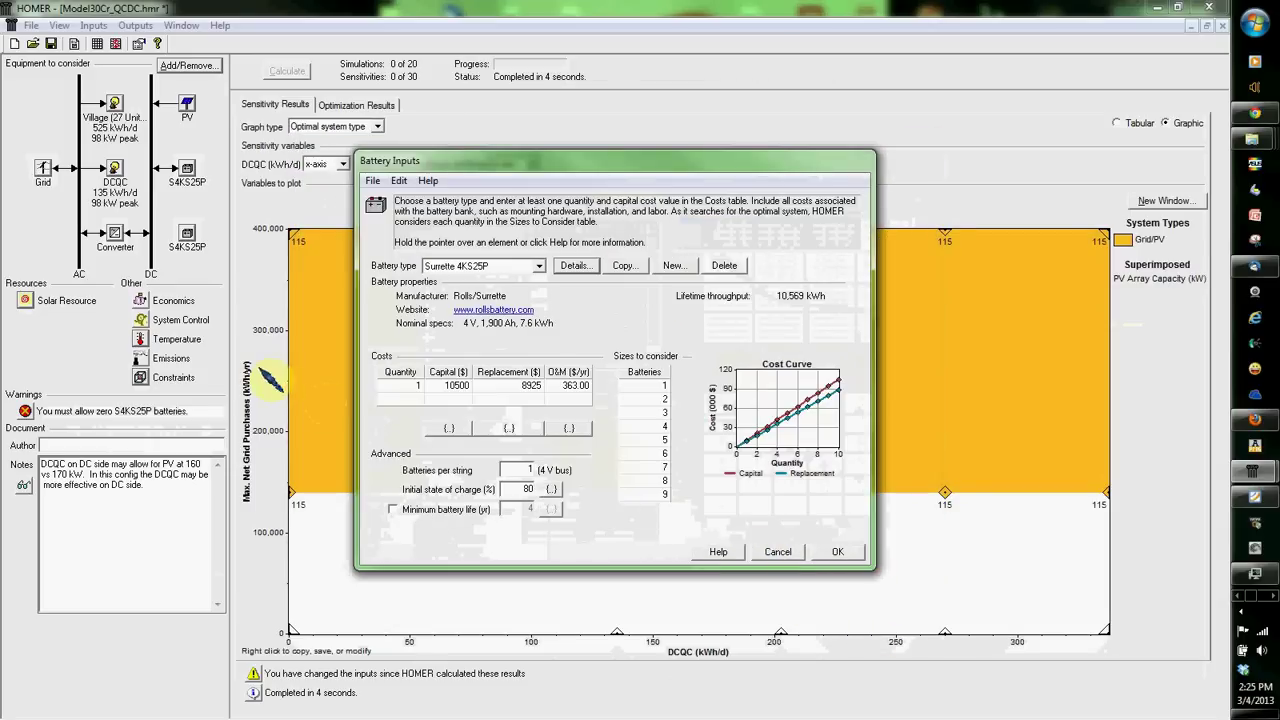
- Accept the battery settings and reopen the upper S4KS25P battery's inputs
left_click(838, 552)
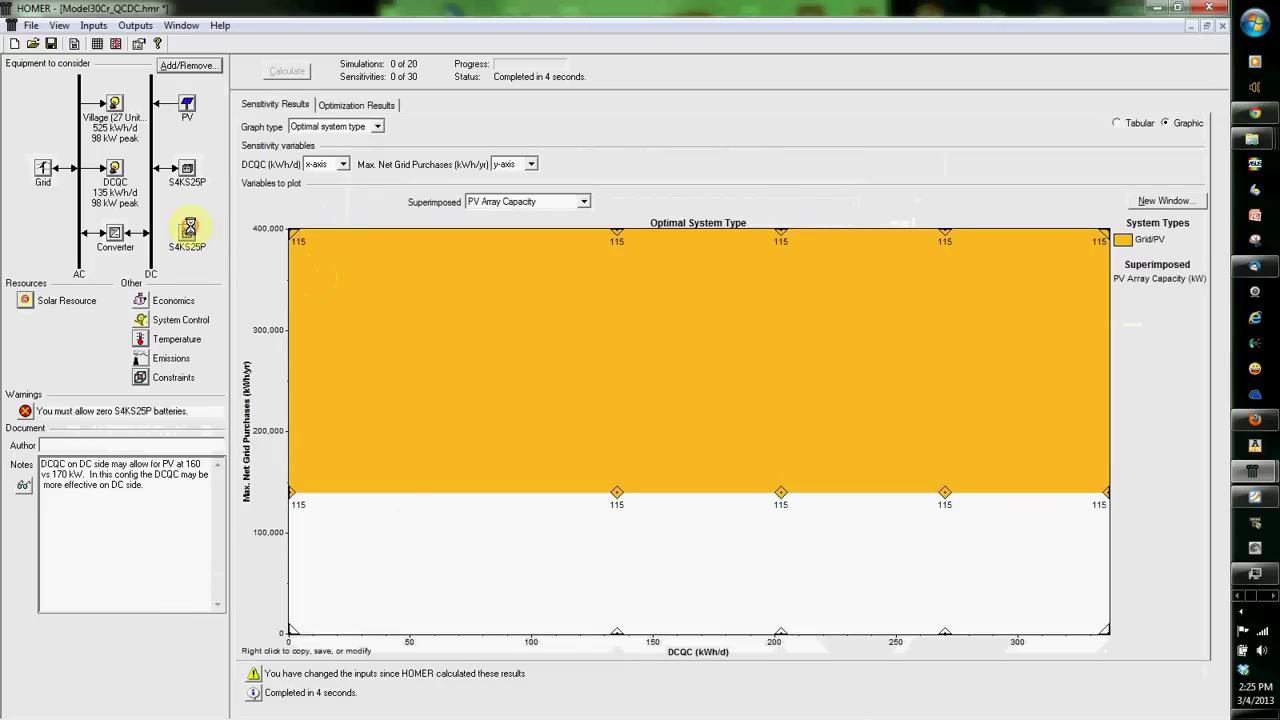
left_click(187, 233)
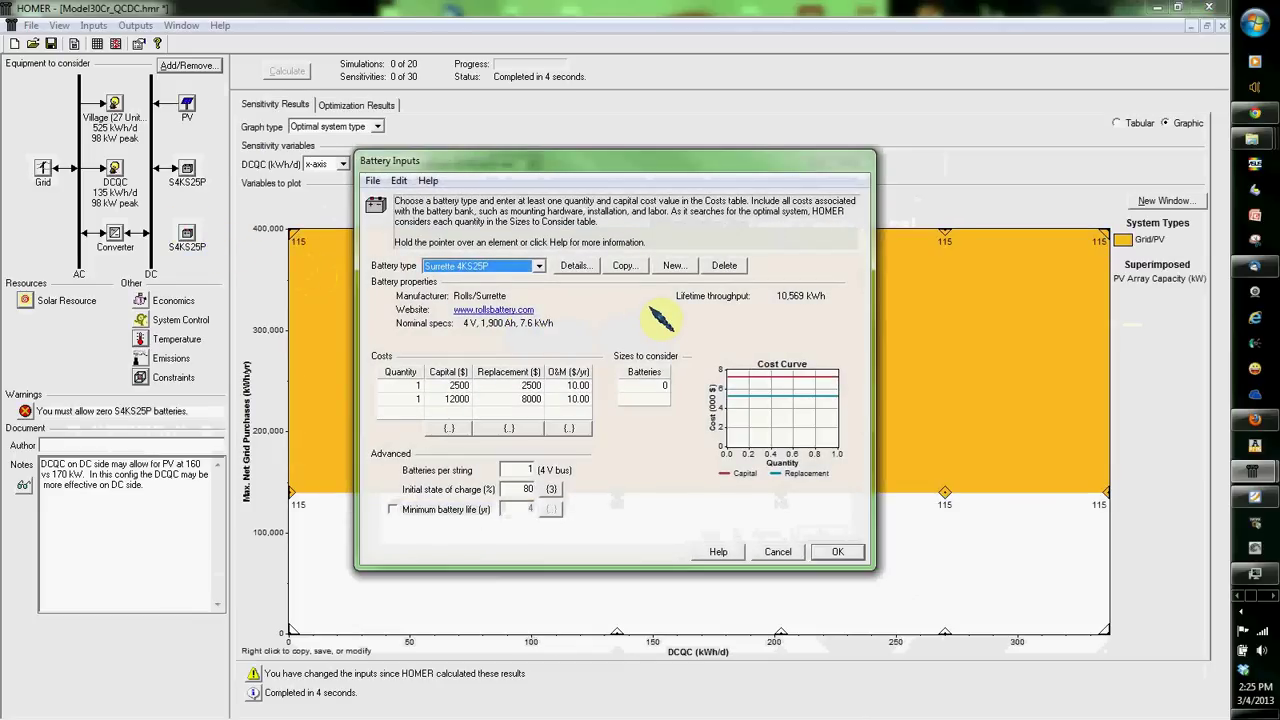
left_click(782, 551)
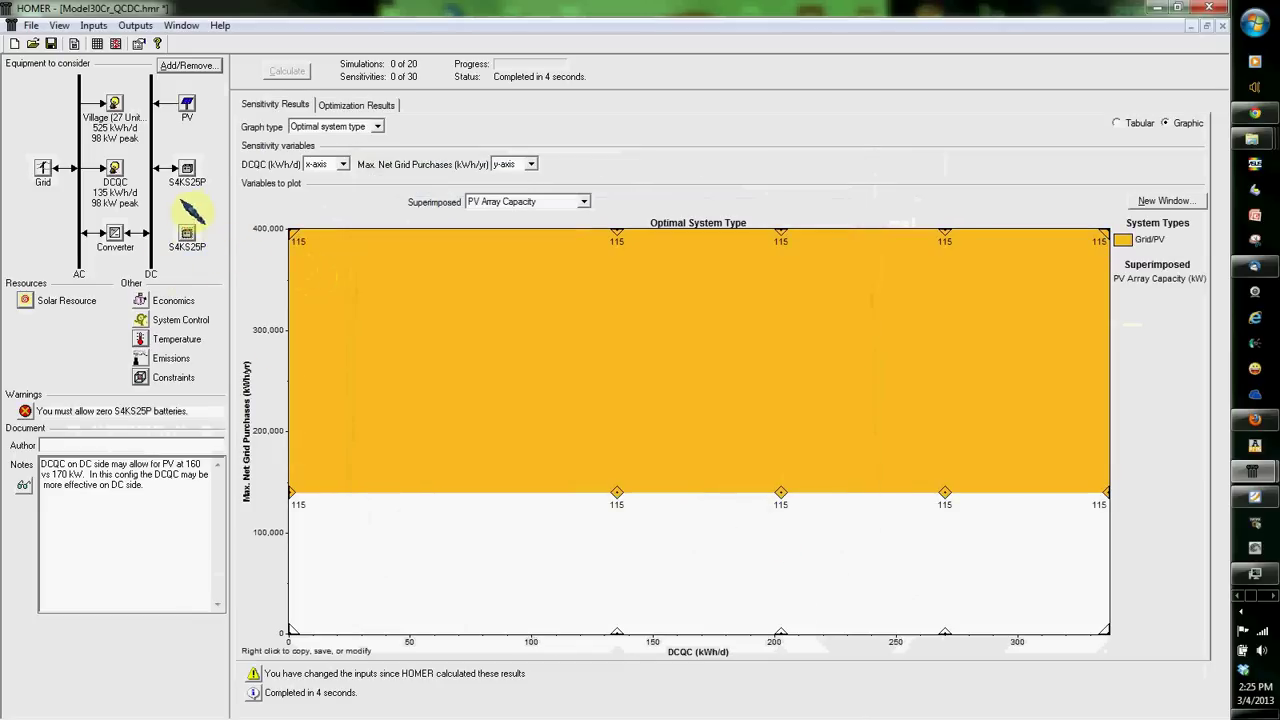
left_click(185, 168)
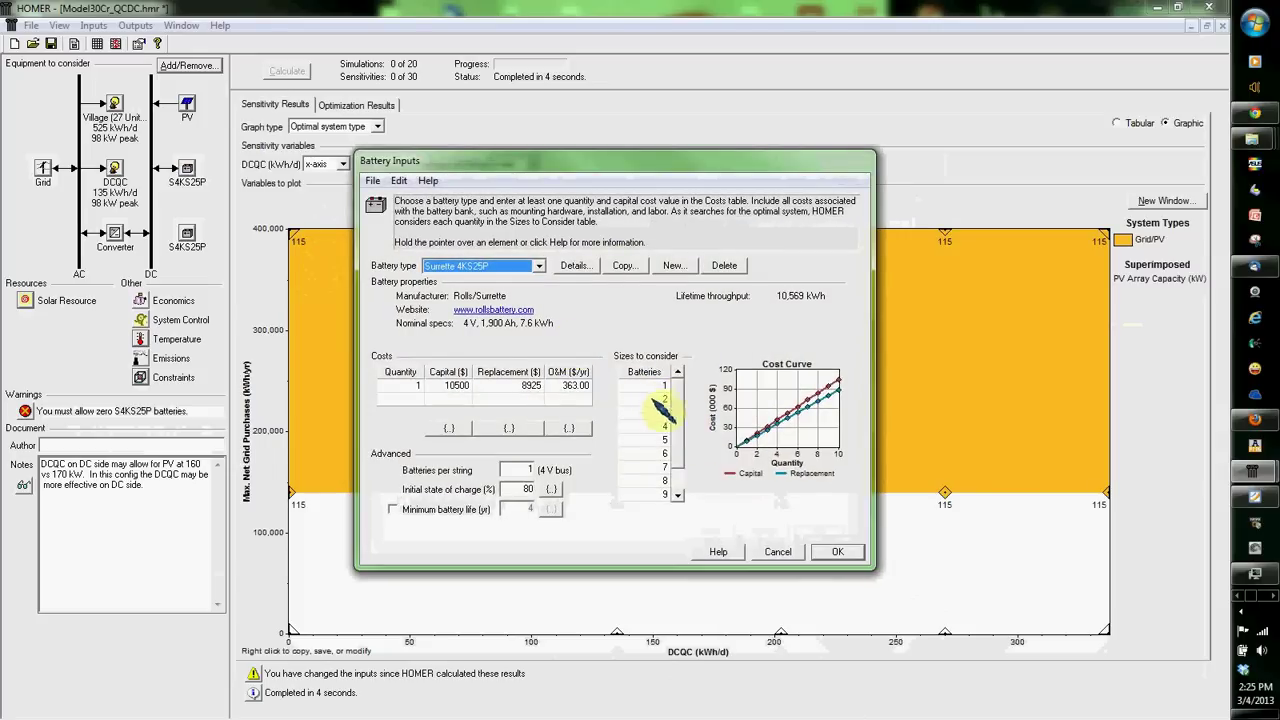
- Cut the upper battery's sizes to consider to 1, 2 and 0, then open the second battery's inputs
left_click(663, 492)
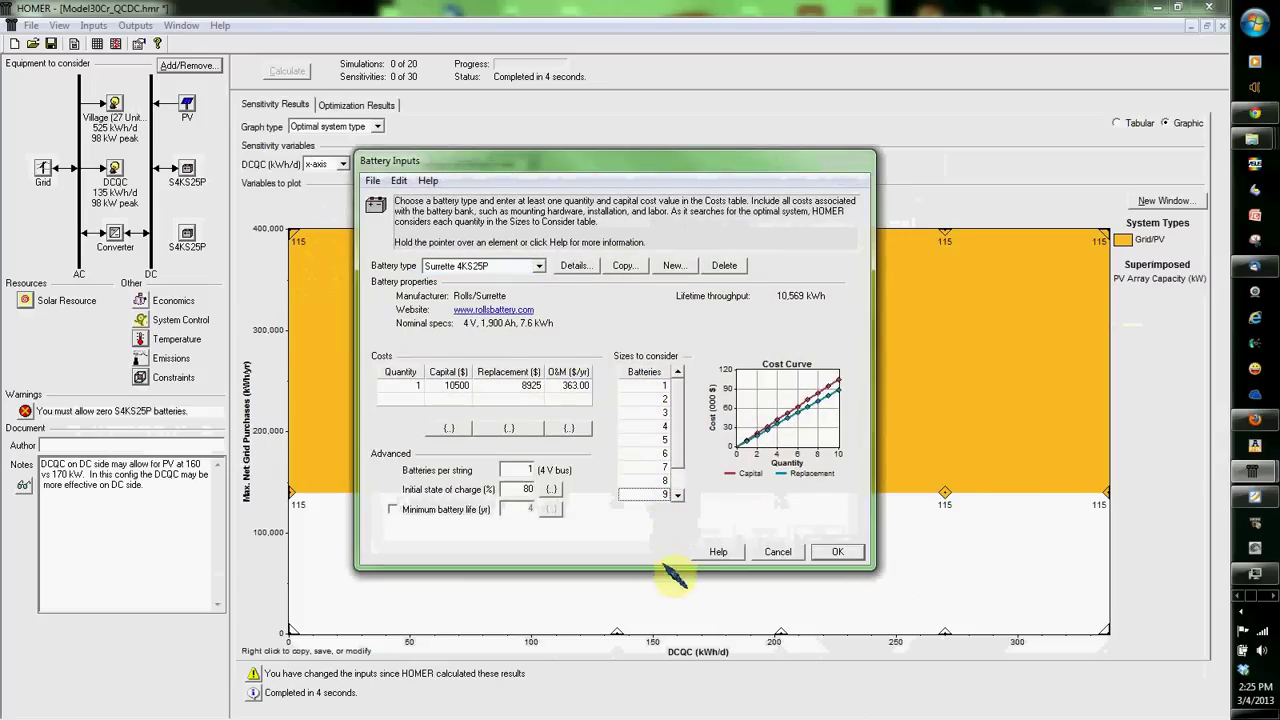
left_click(663, 480)
key("BackSpace")
left_click(663, 466)
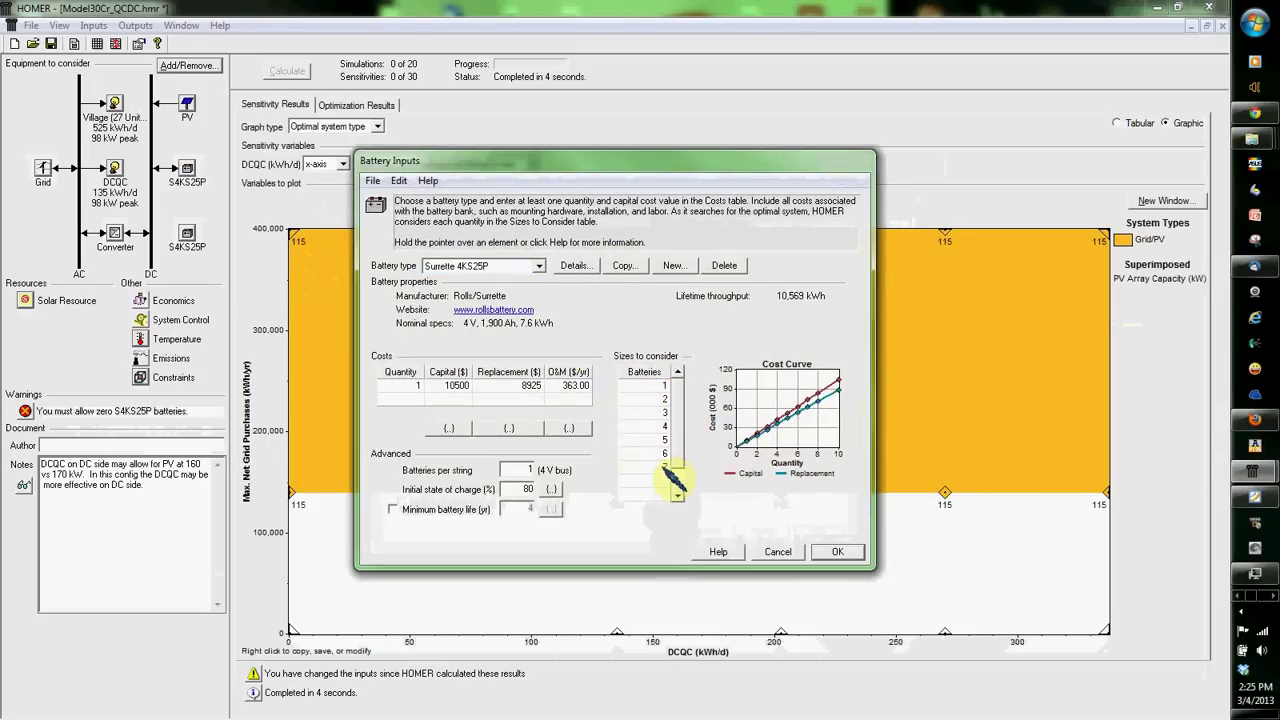
key("BackSpace")
key("BackSpace")
left_click(664, 427)
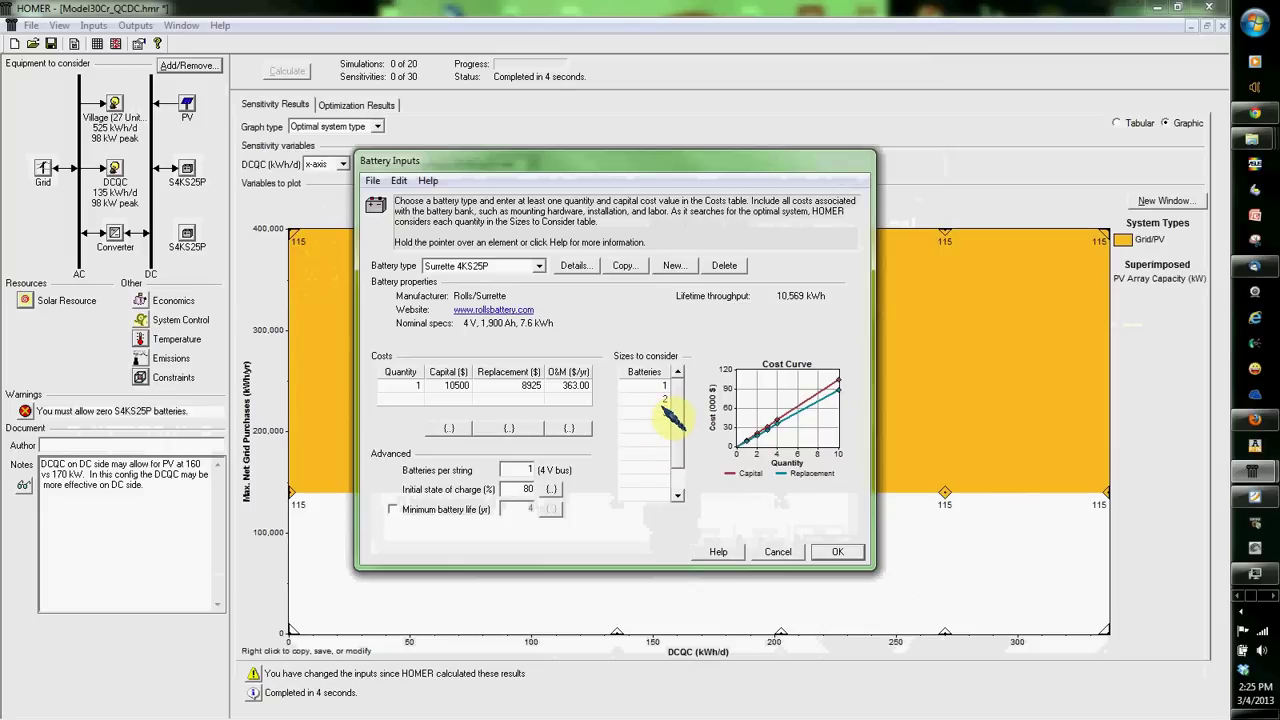
left_click(663, 400)
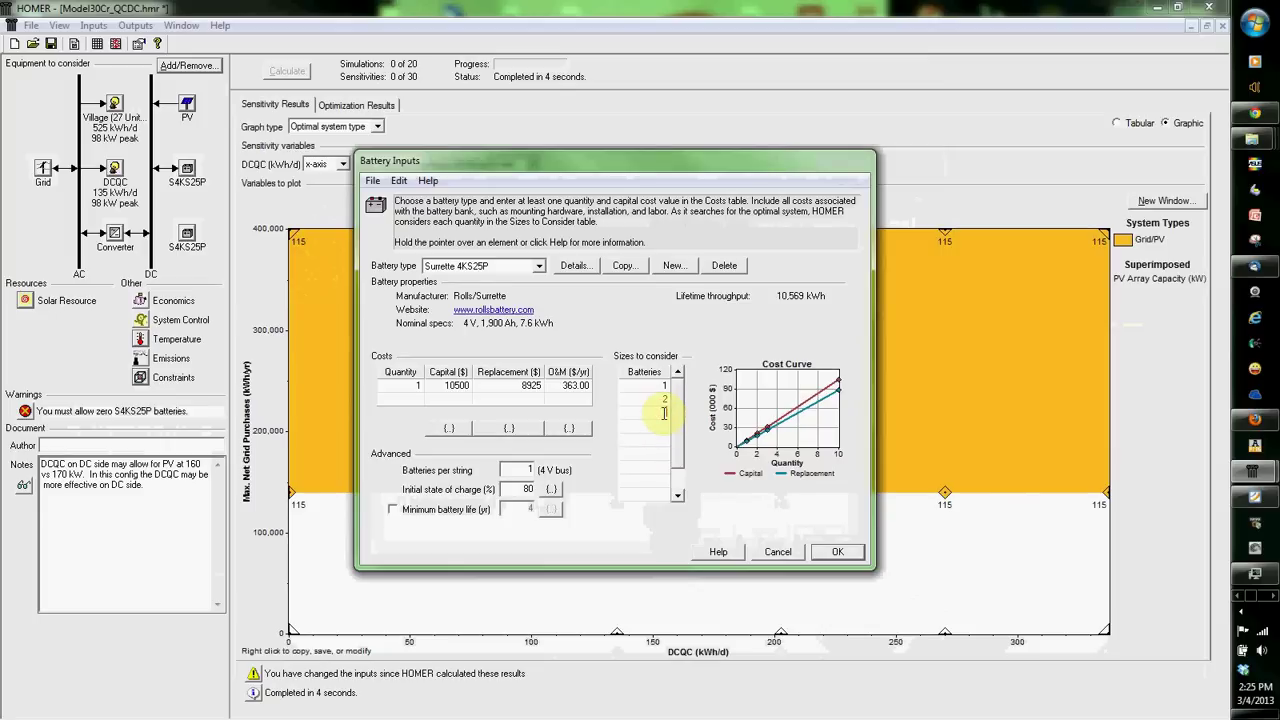
type("0")
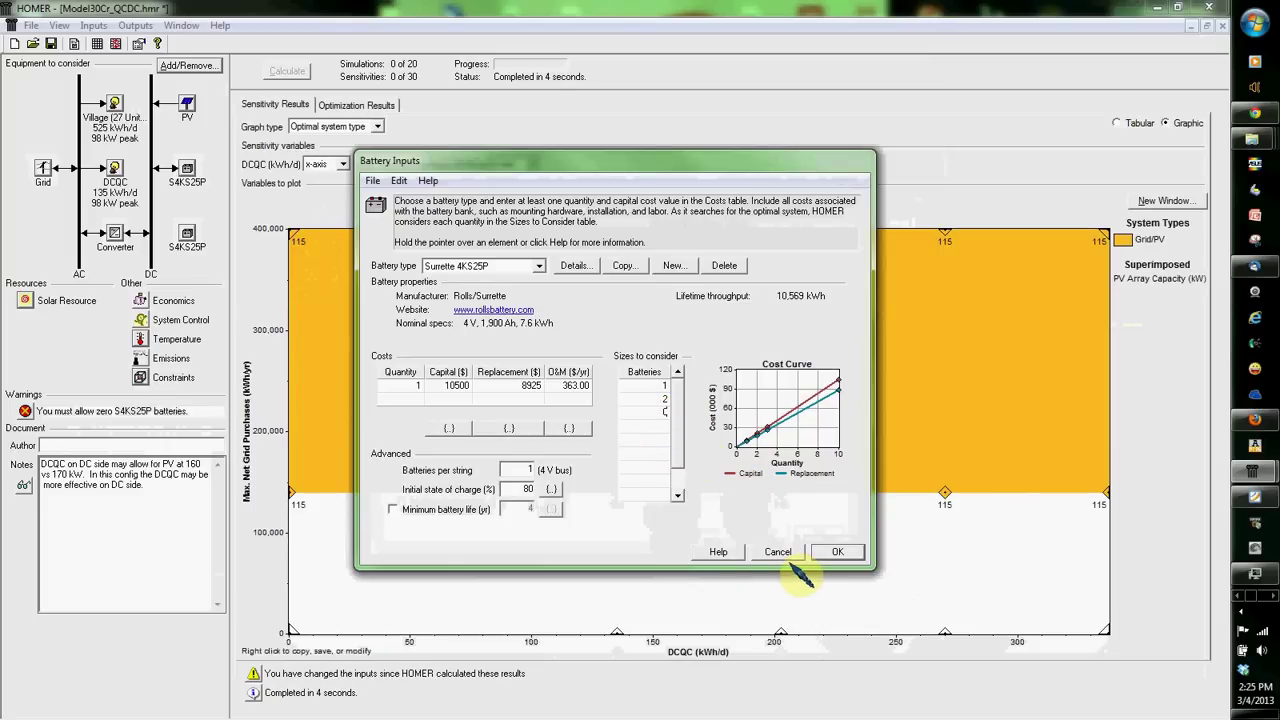
left_click(849, 552)
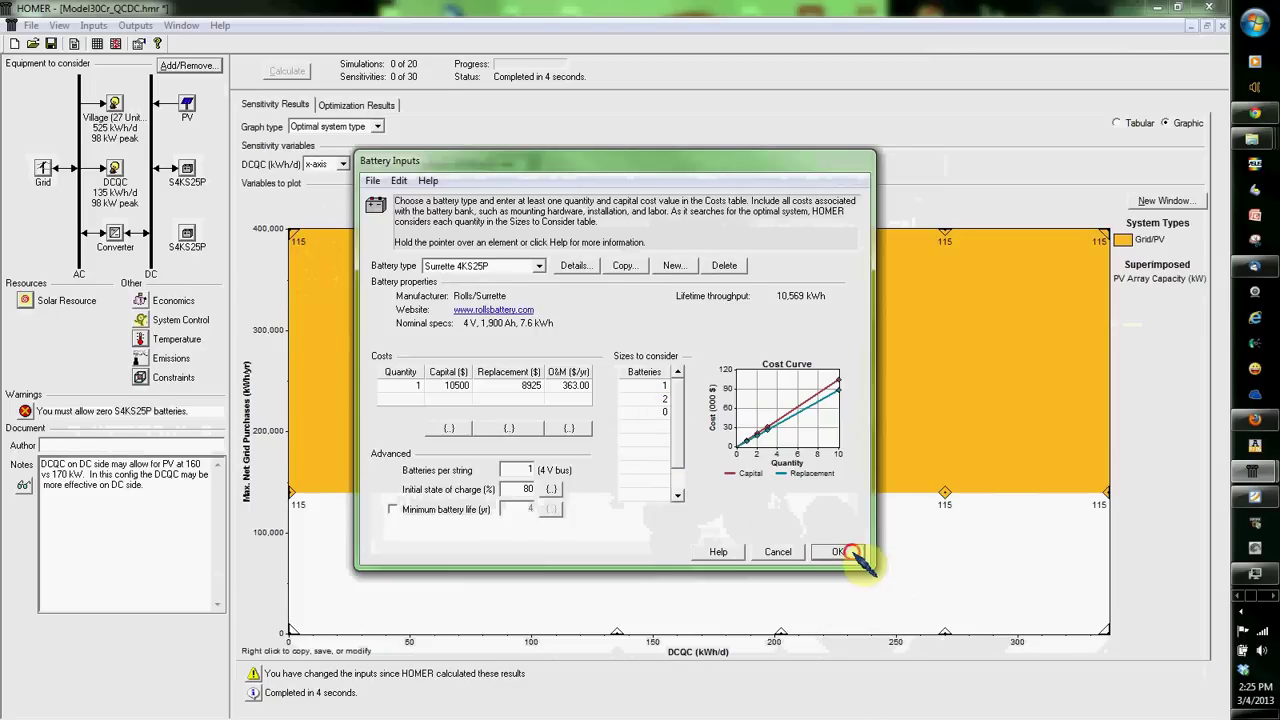
double_click(187, 235)
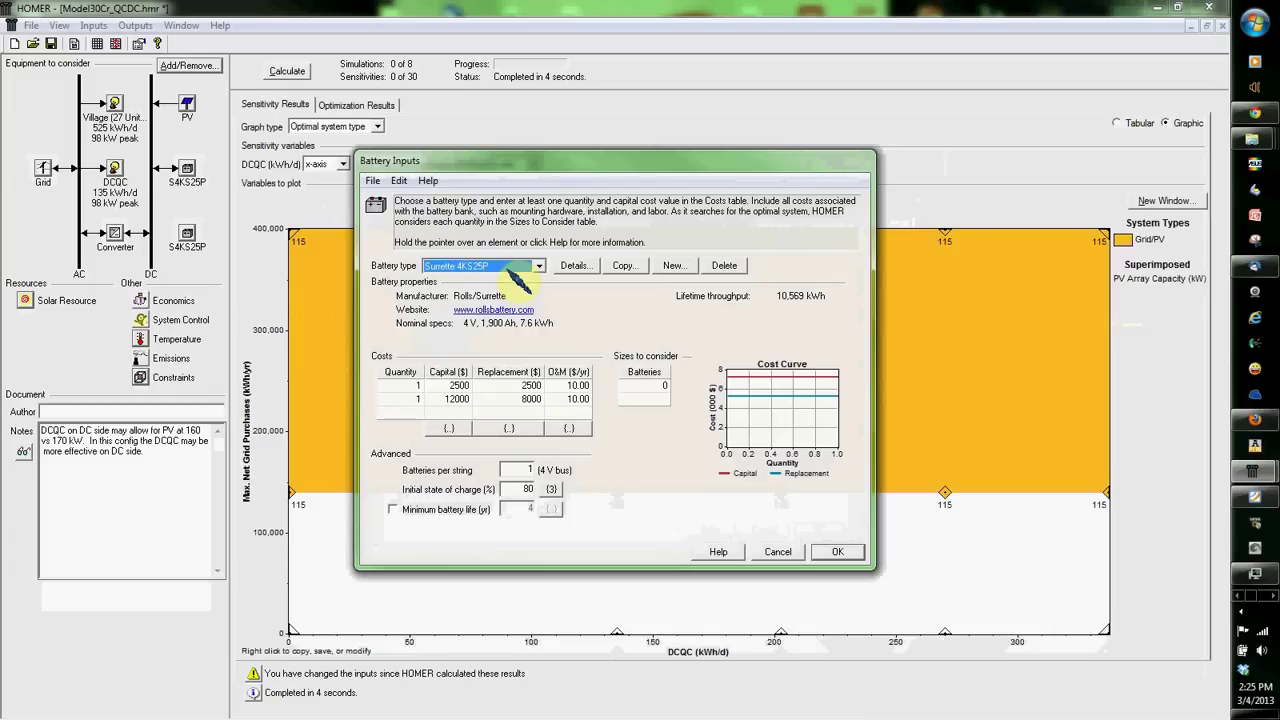
- Start a new battery type based on the ZBB flow battery
left_click(680, 265)
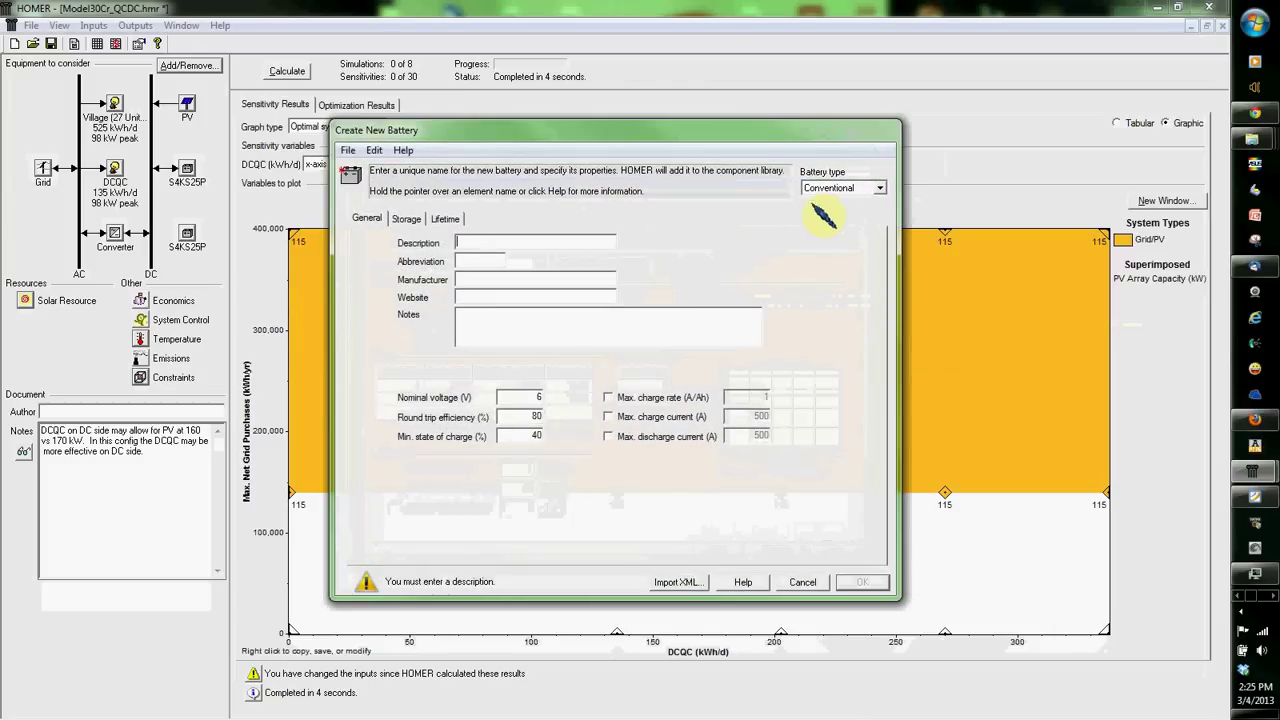
left_click(840, 187)
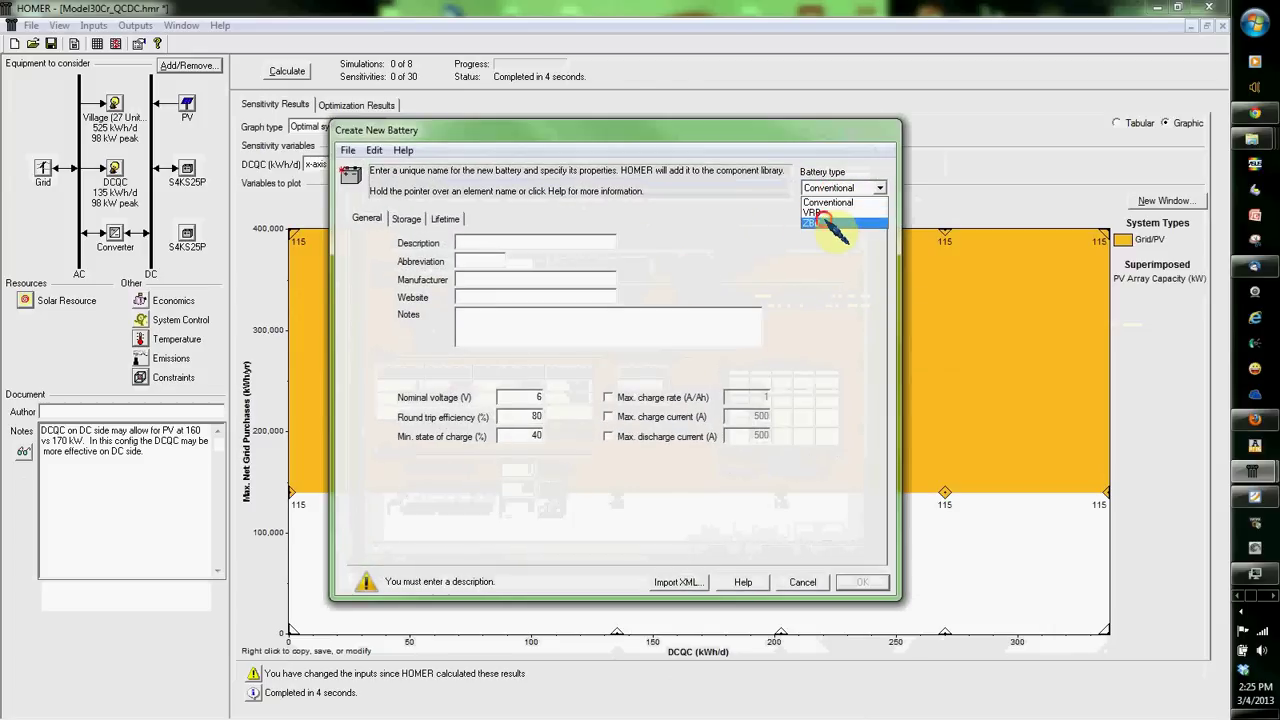
left_click(823, 220)
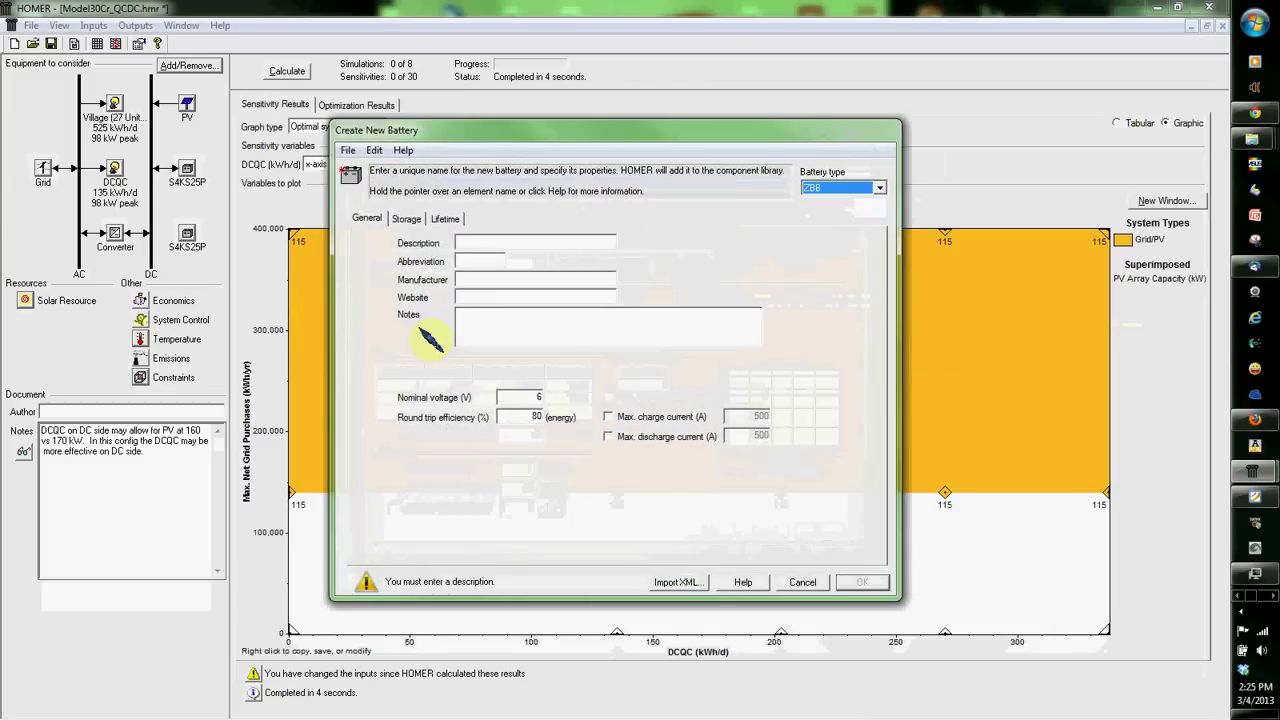
left_click(405, 218)
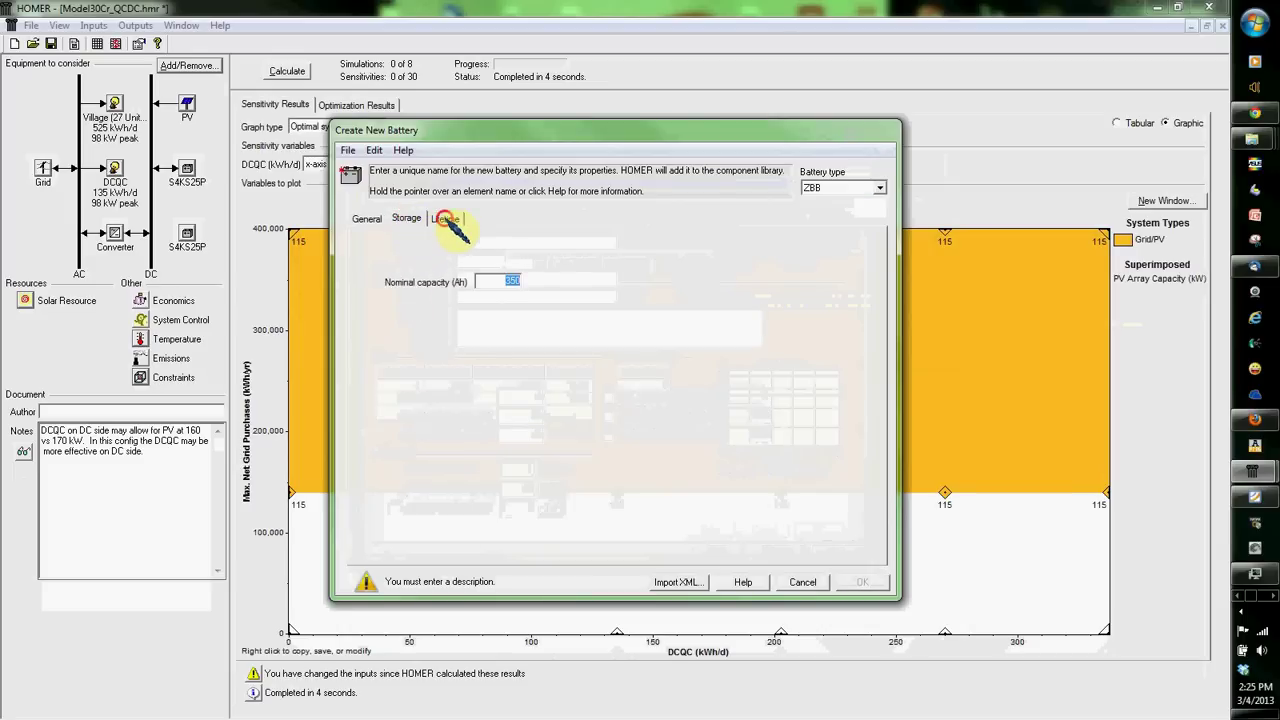
left_click(444, 218)
left_click(555, 294)
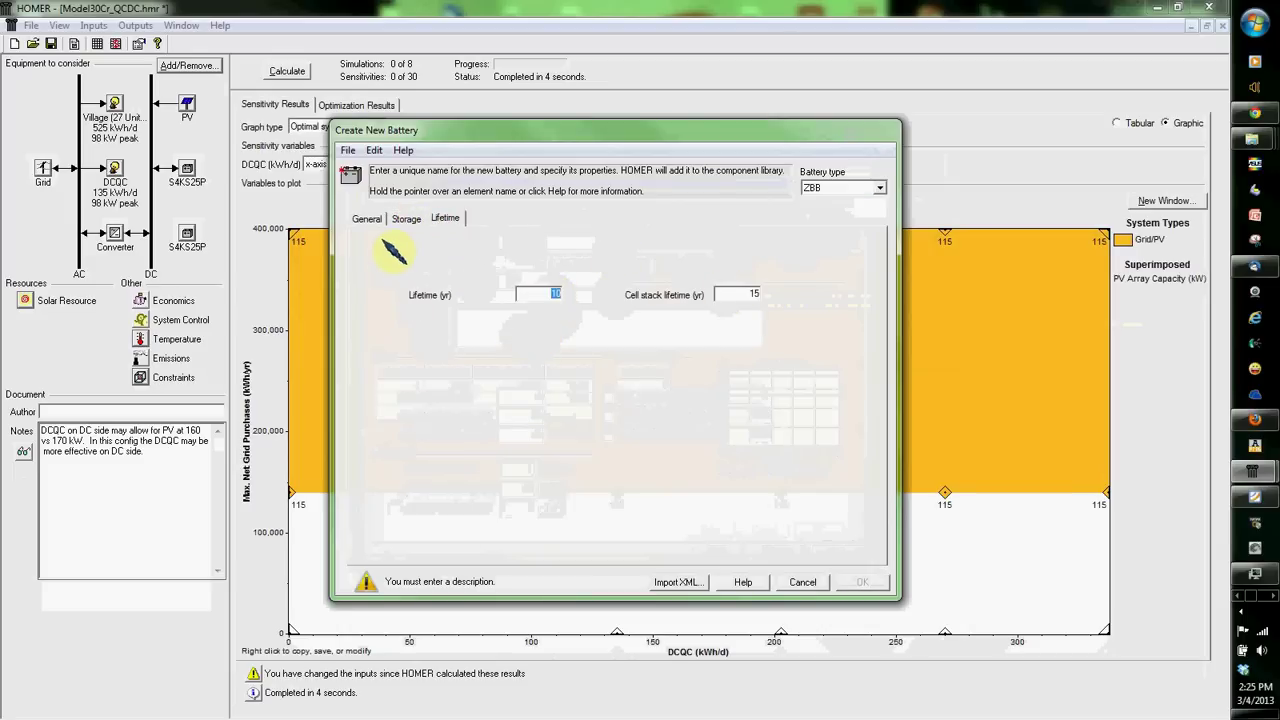
left_click(402, 219)
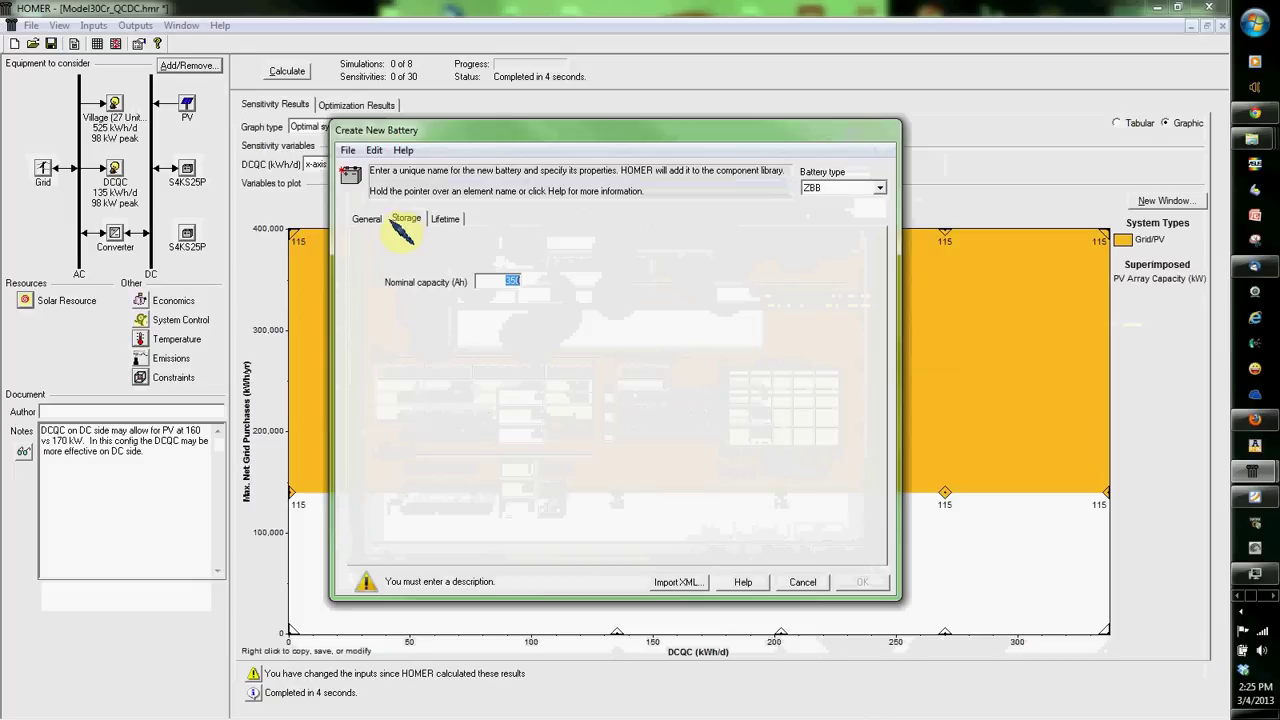
left_click(368, 219)
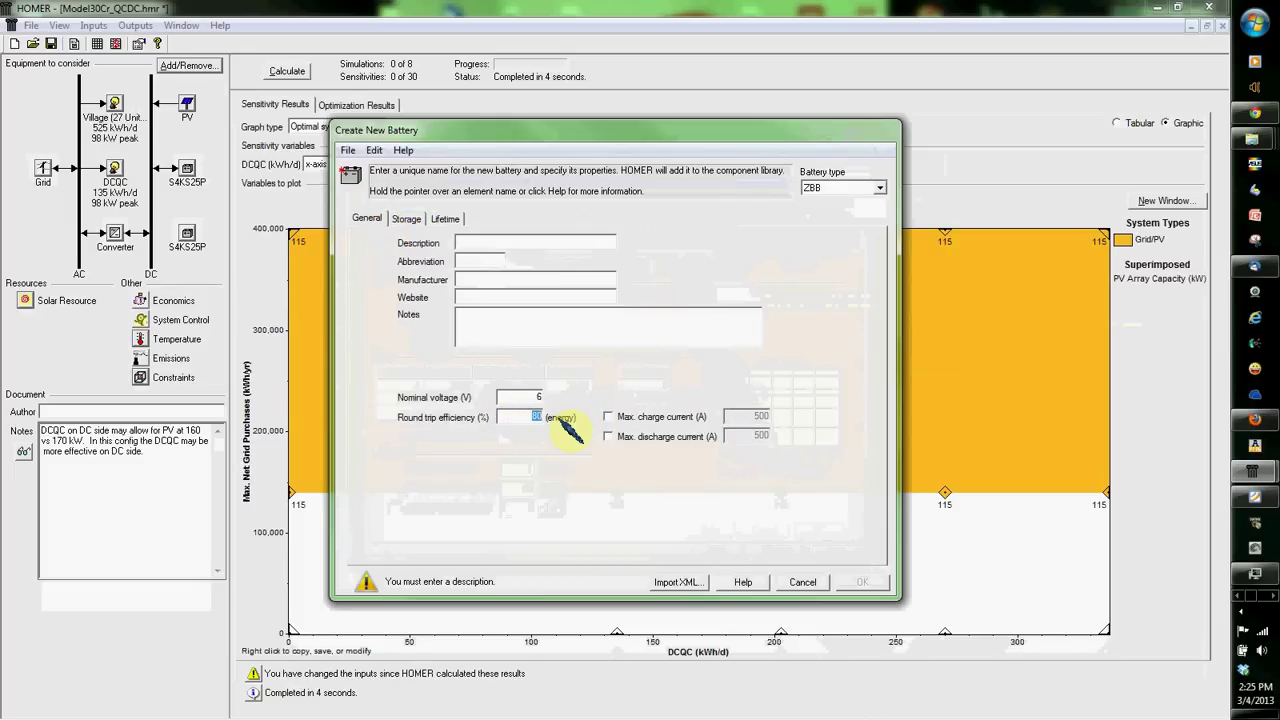
- Set the new battery's nominal voltage to 150 V and enable maximum charge and discharge current limits
left_click(526, 396)
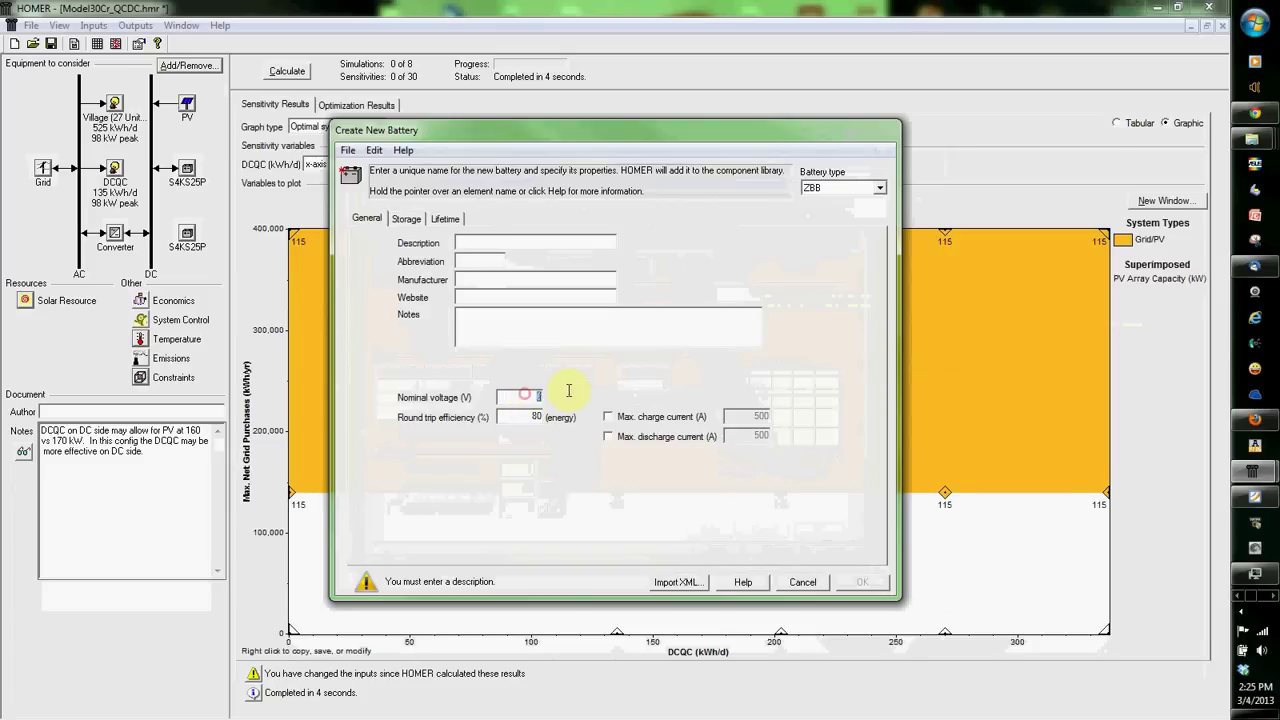
type("150")
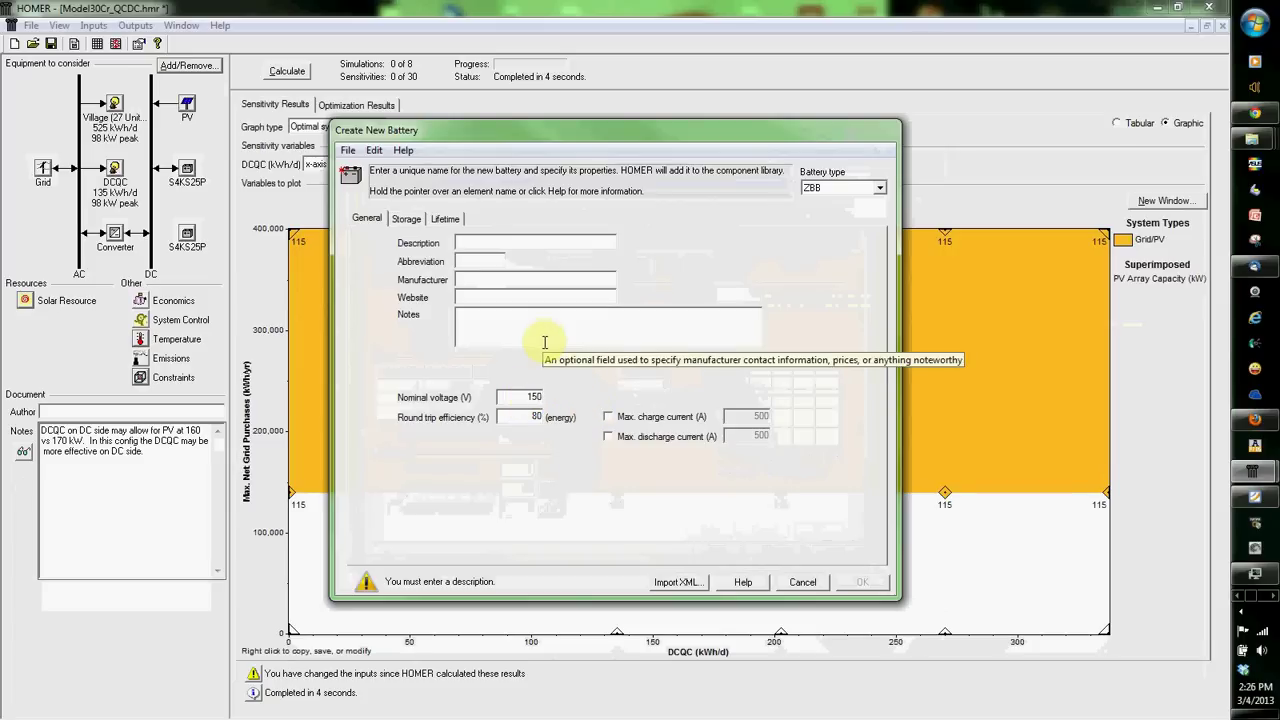
left_click(609, 418)
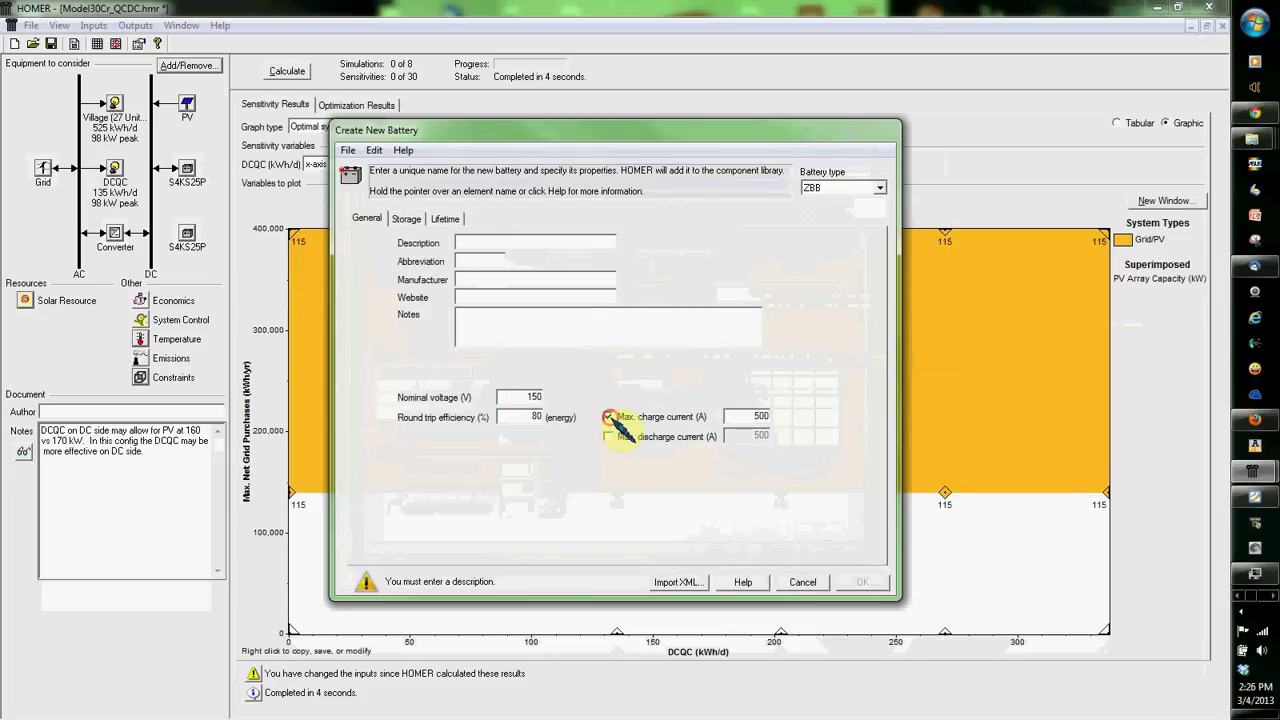
left_click(608, 437)
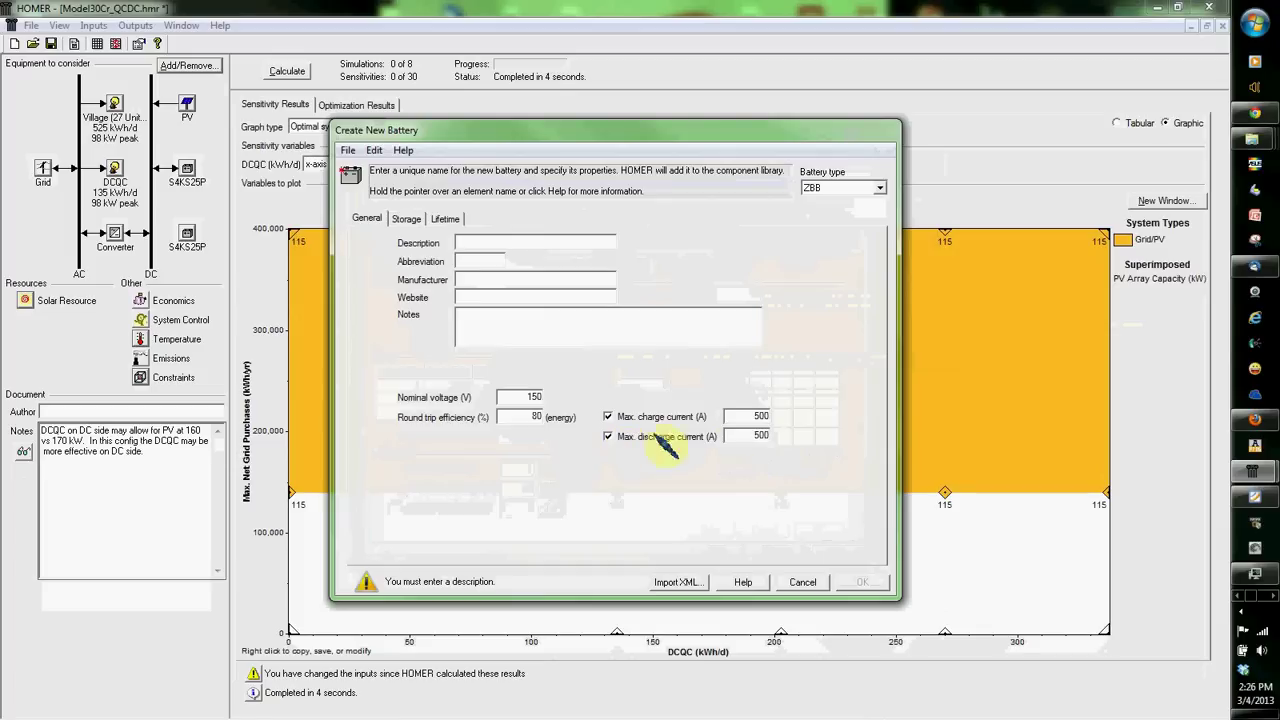
double_click(754, 415)
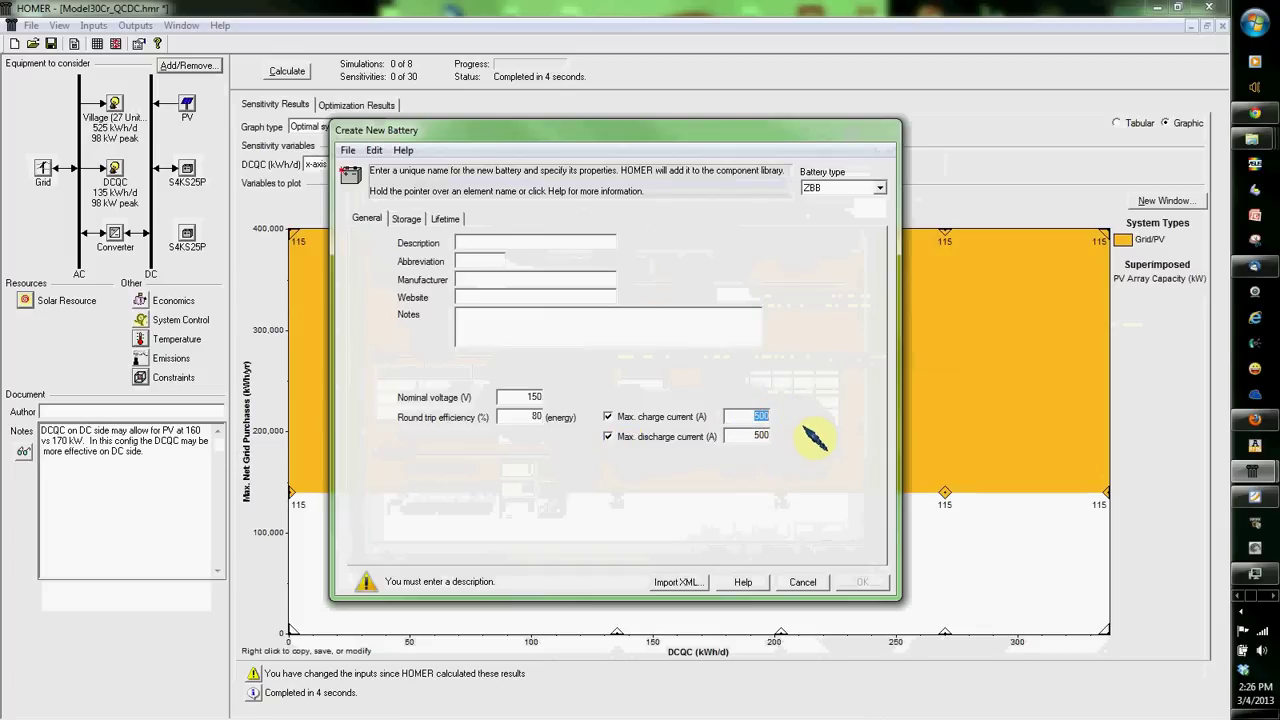
double_click(740, 436)
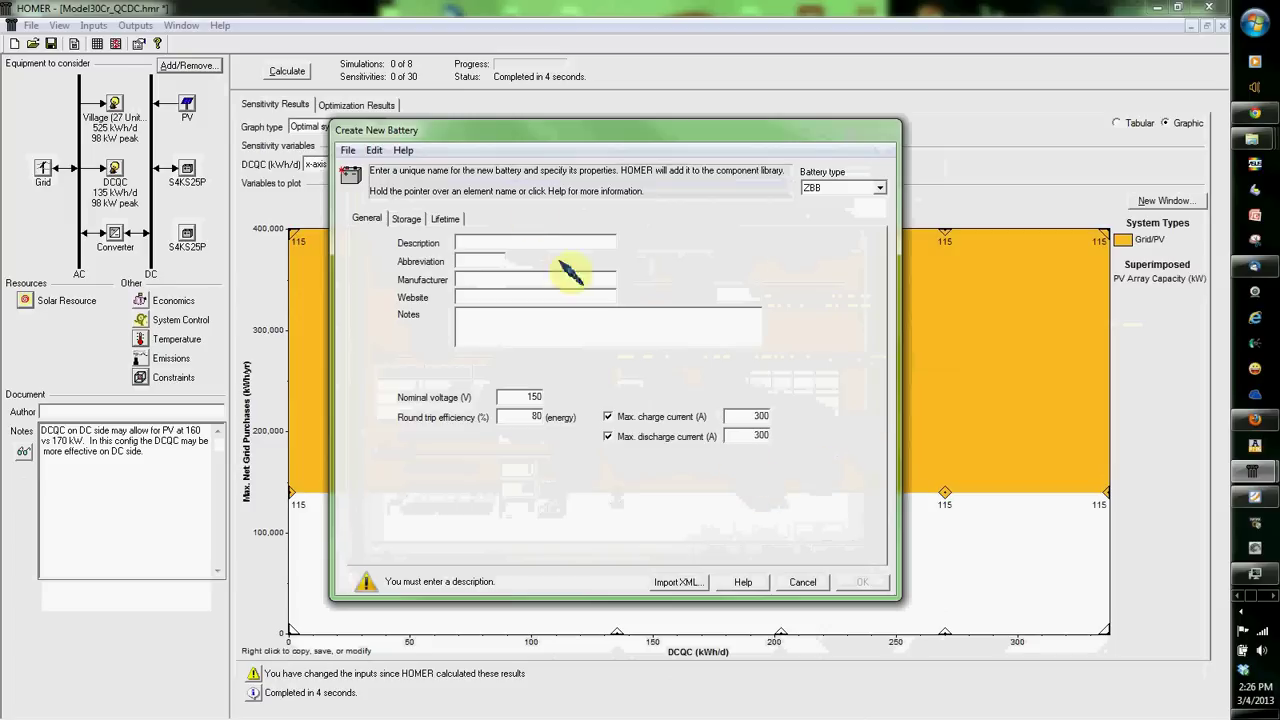
- Set the new battery's lifetime value to 15
left_click(442, 221)
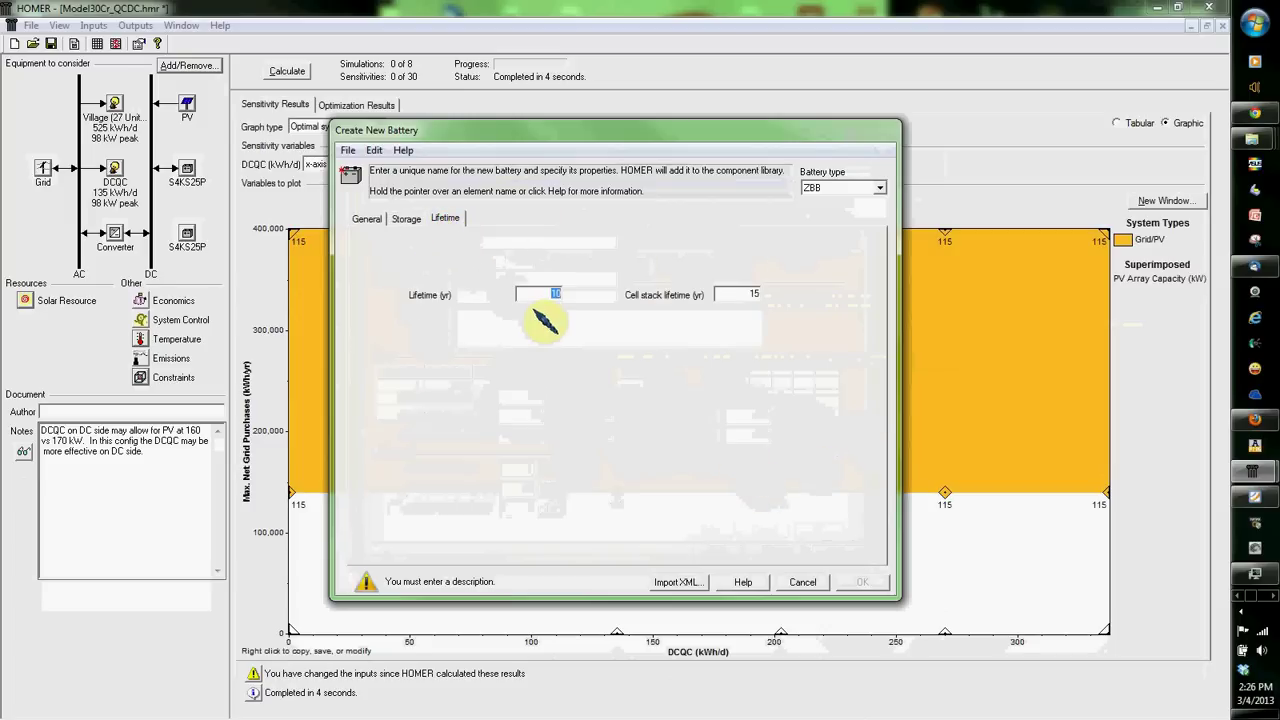
left_click(588, 291)
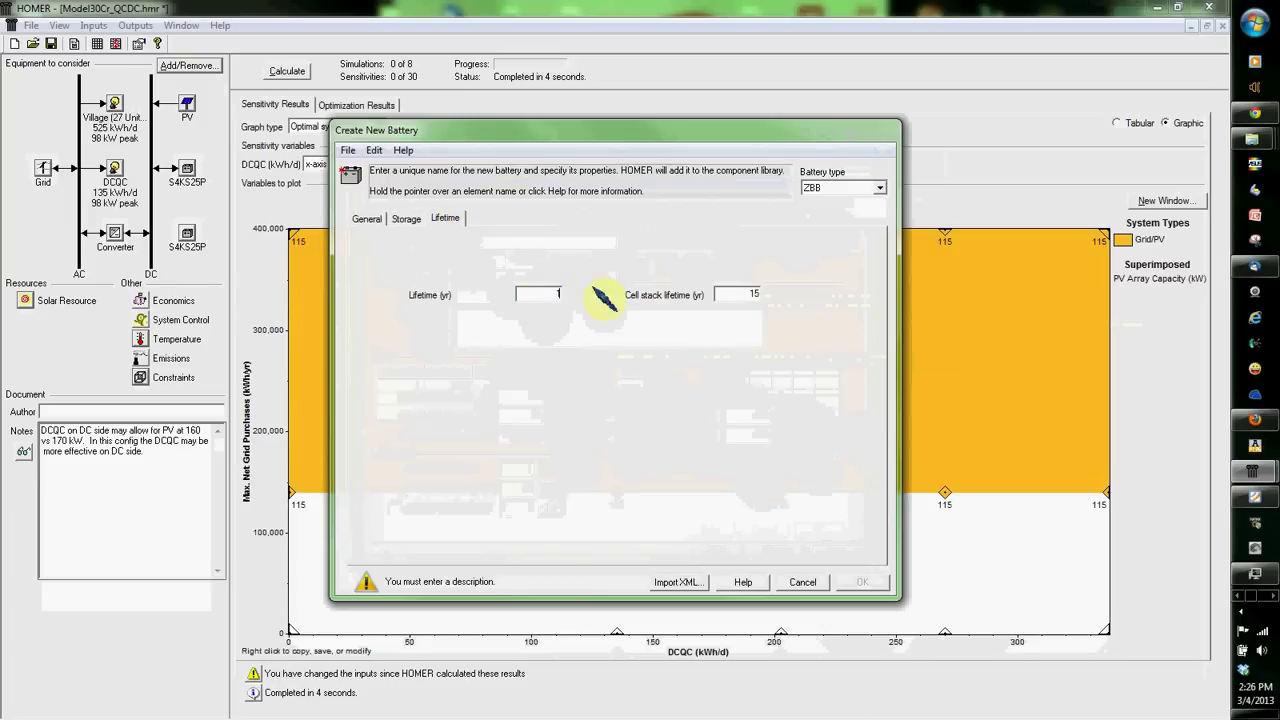
type("15")
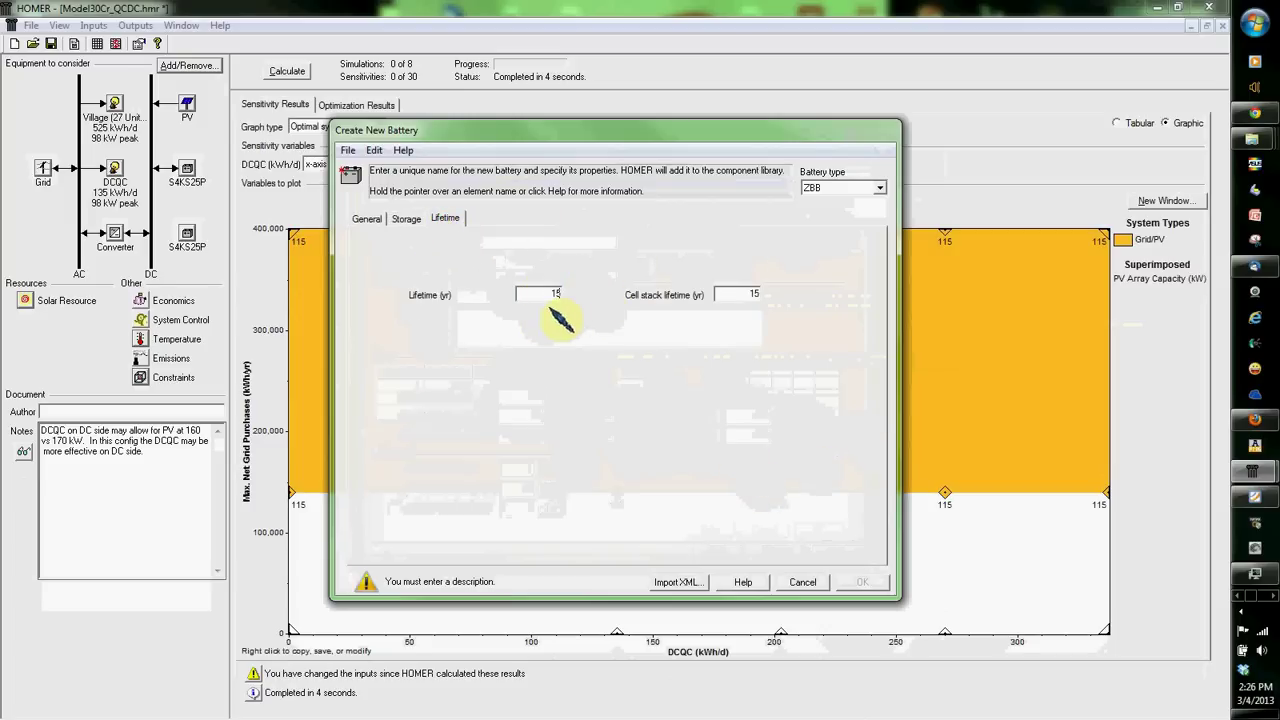
left_click(404, 220)
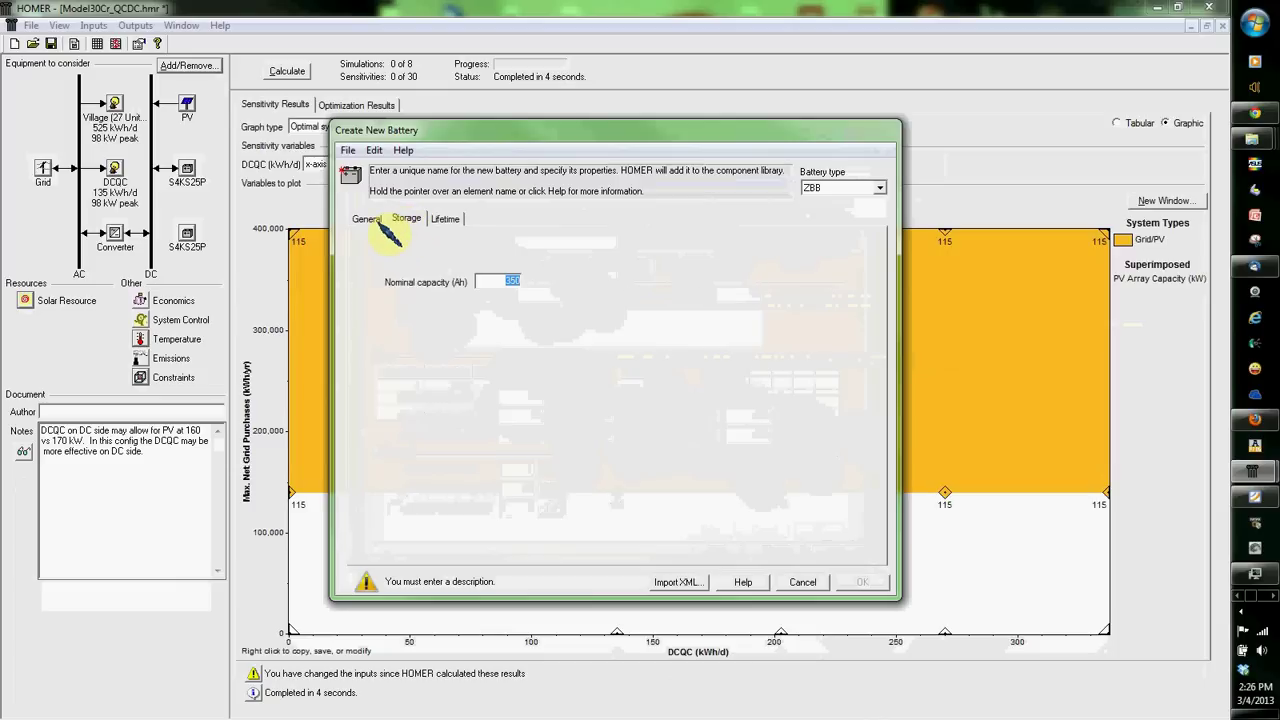
left_click(368, 219)
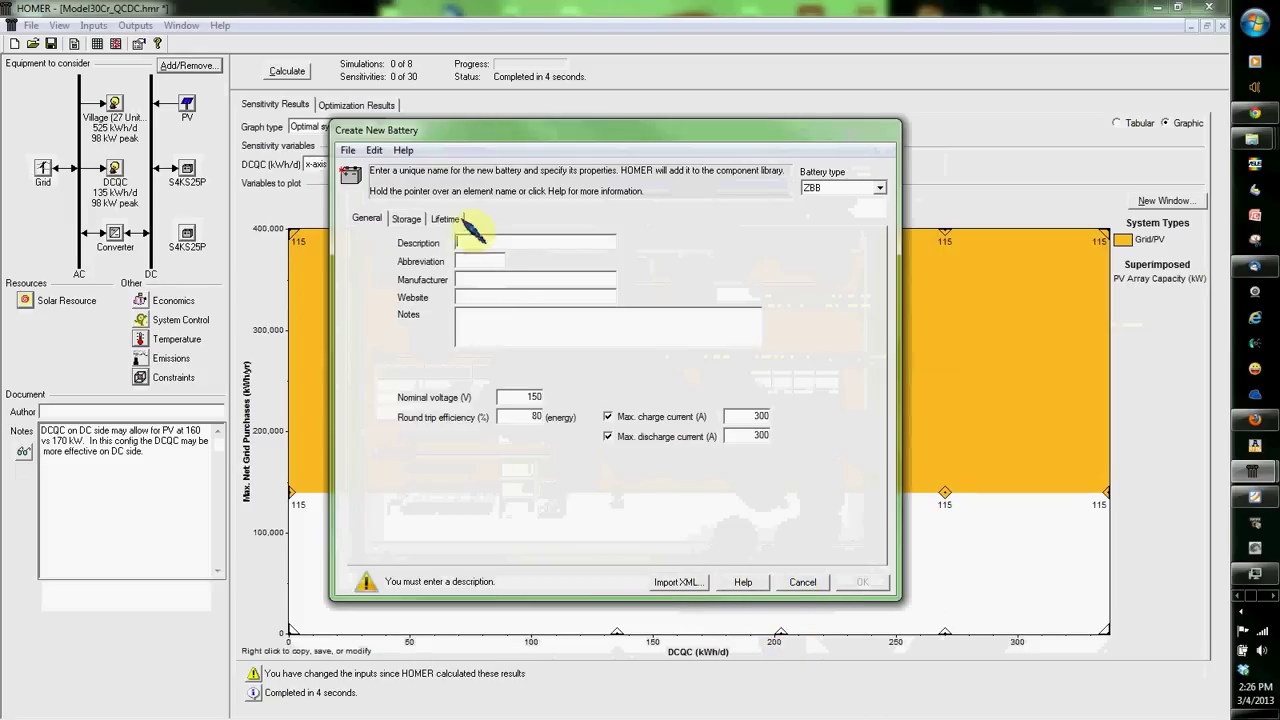
- Name the battery MegaBat with abbreviation MB and finish creating it
left_click(511, 241)
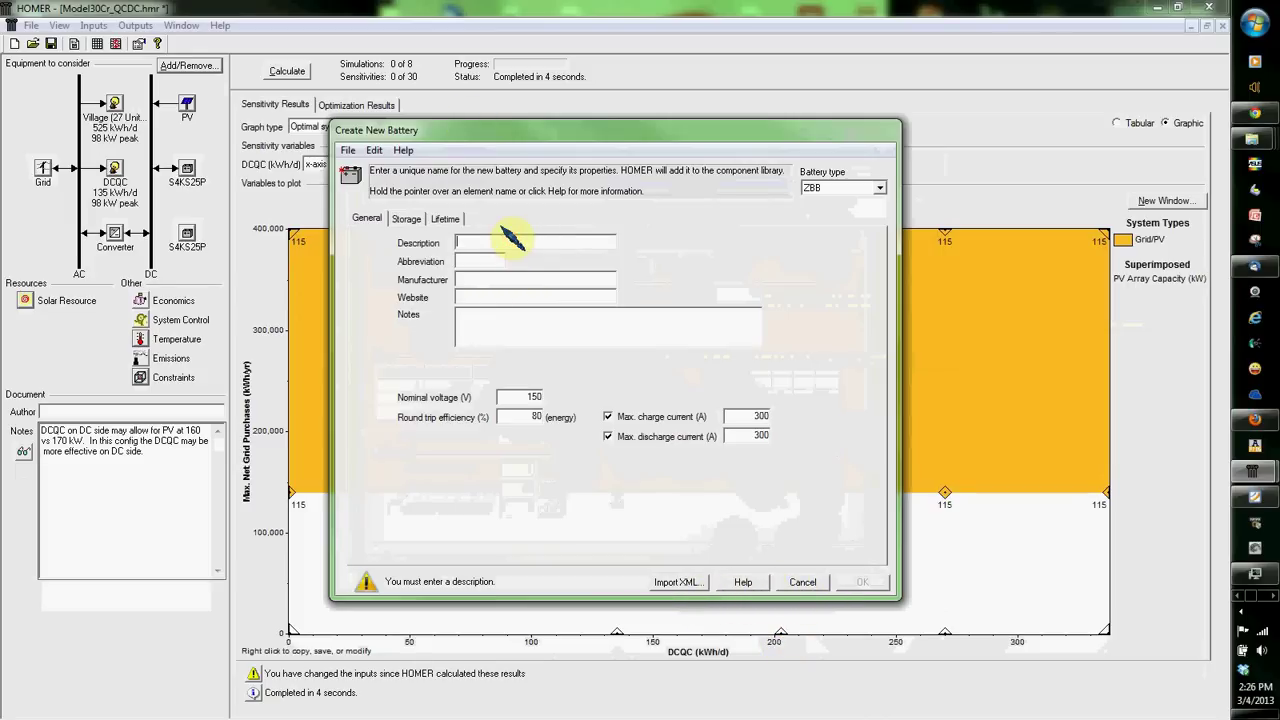
type("M")
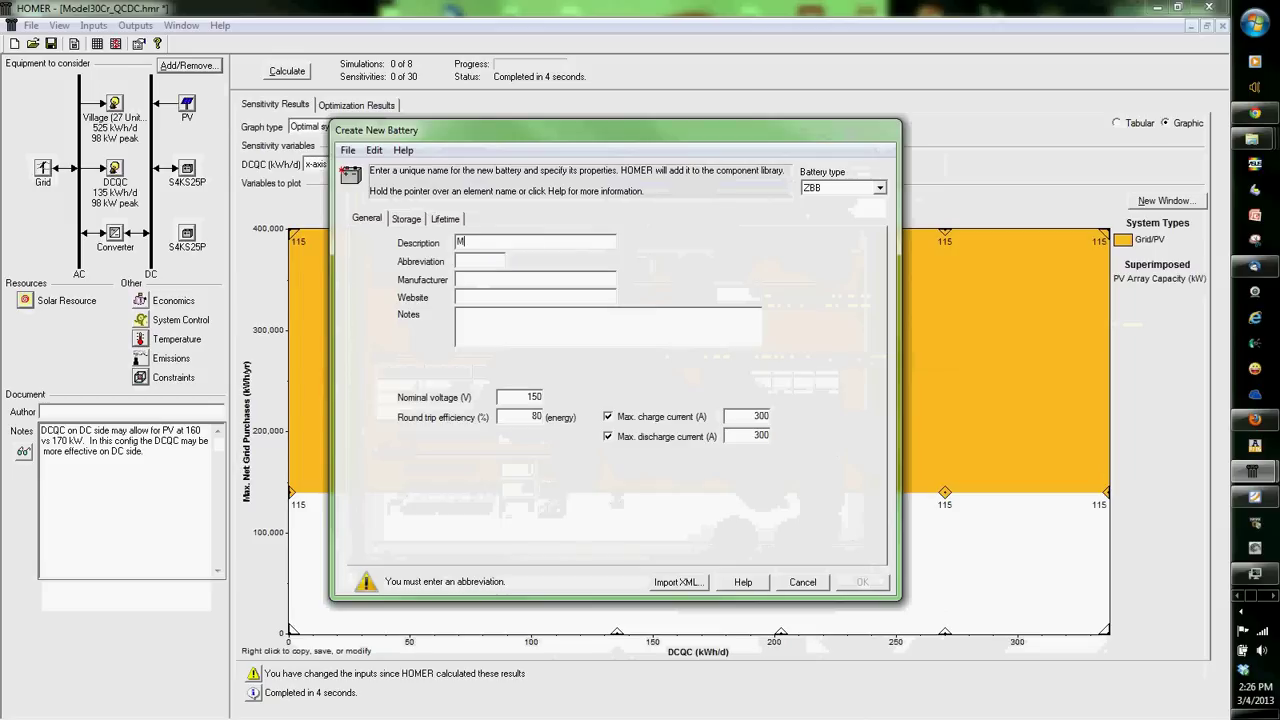
type("egaBat")
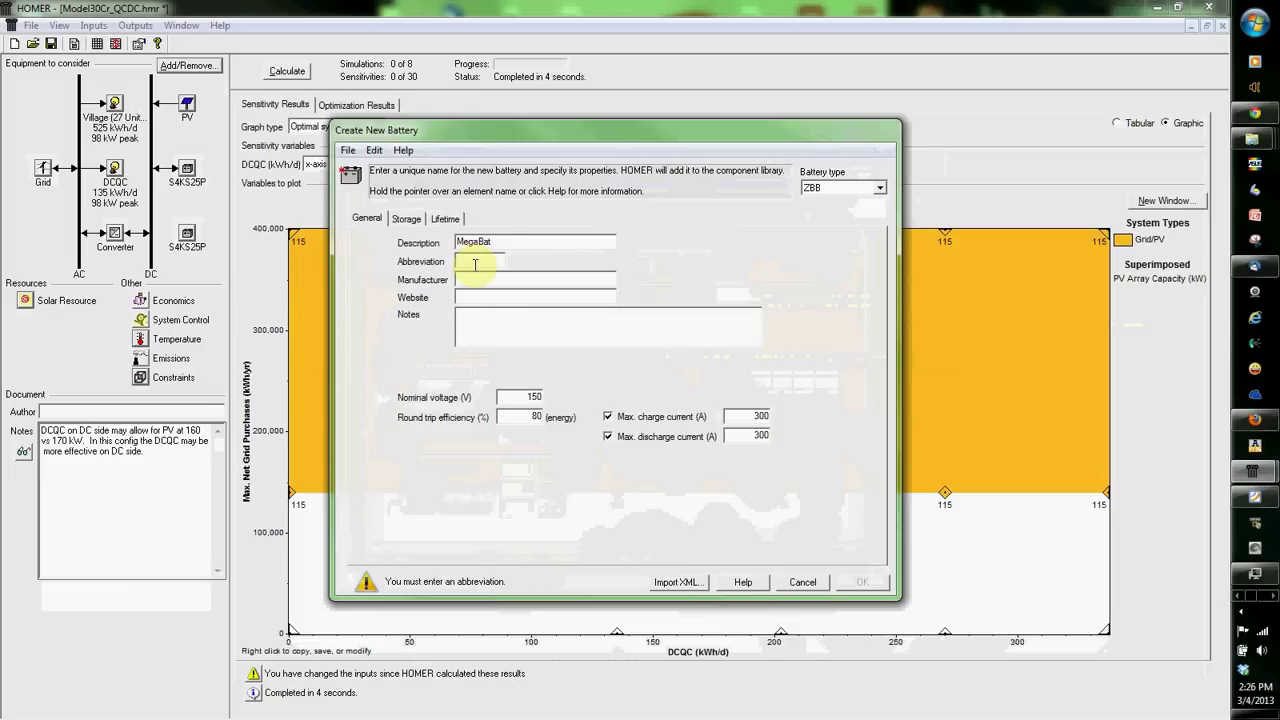
type("MB")
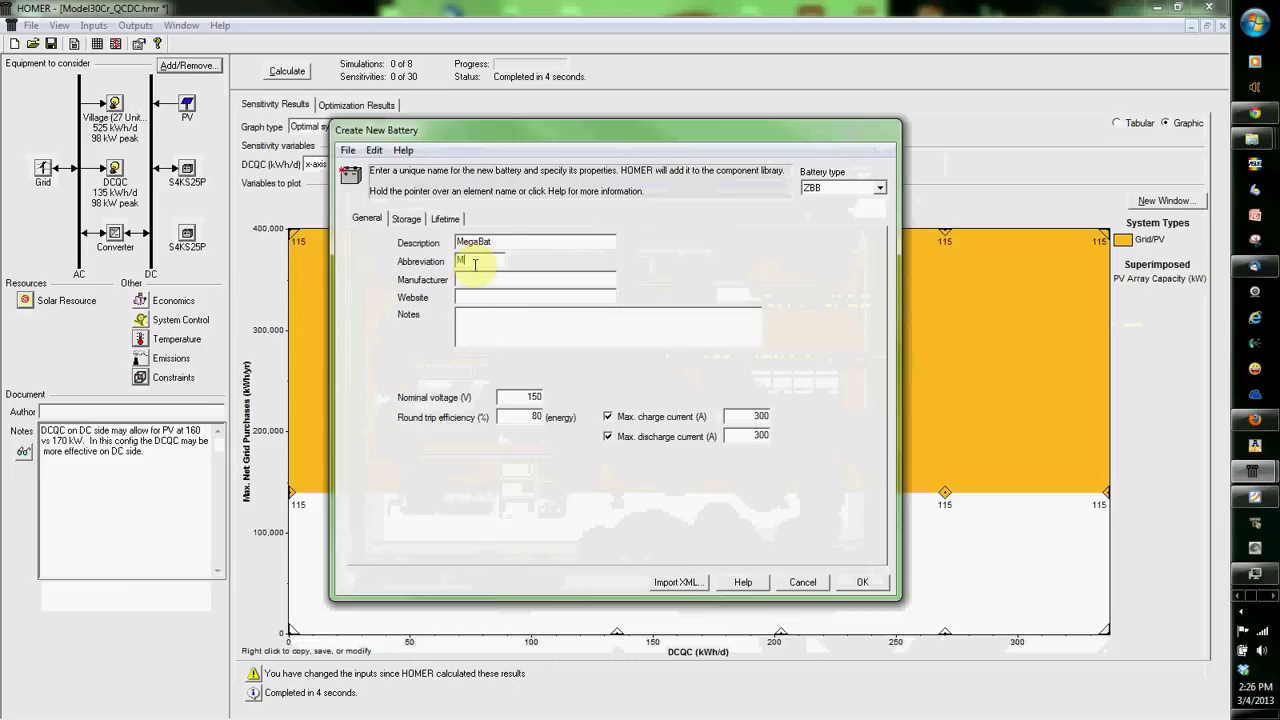
left_click(862, 582)
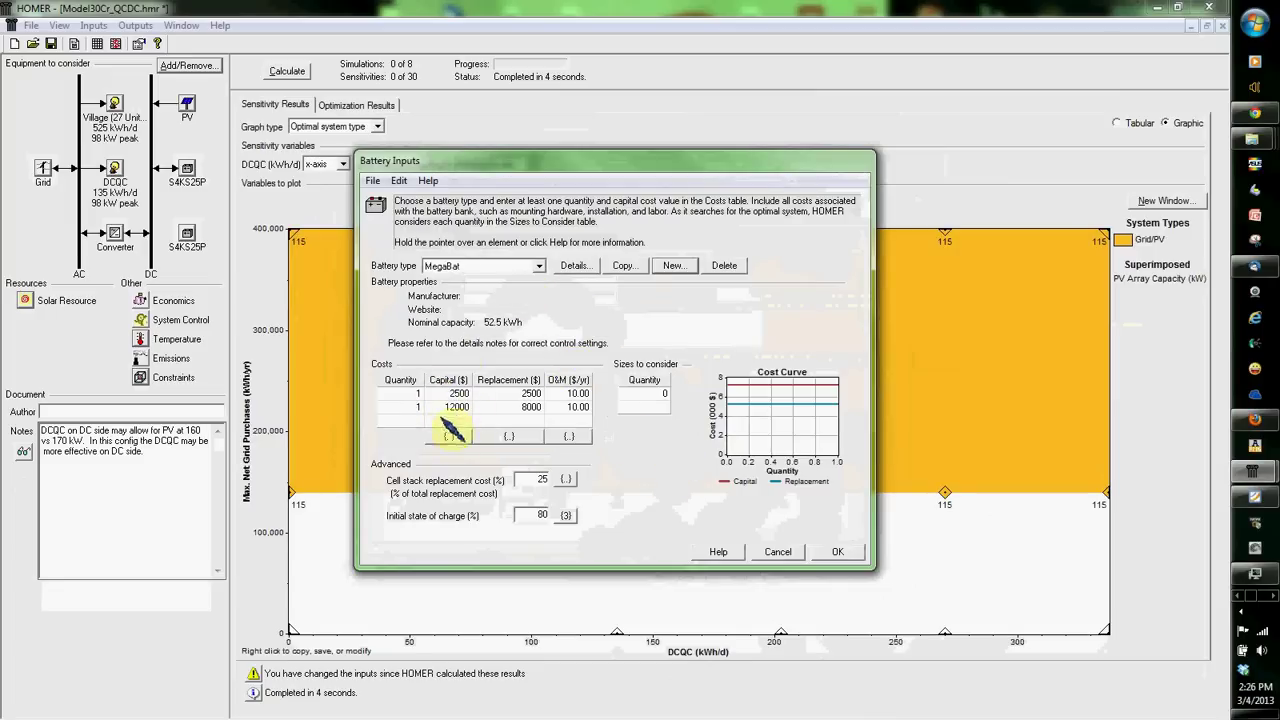
- Add quantities 1 and 2 to the MegaBat sizes to consider alongside 0
left_click(660, 406)
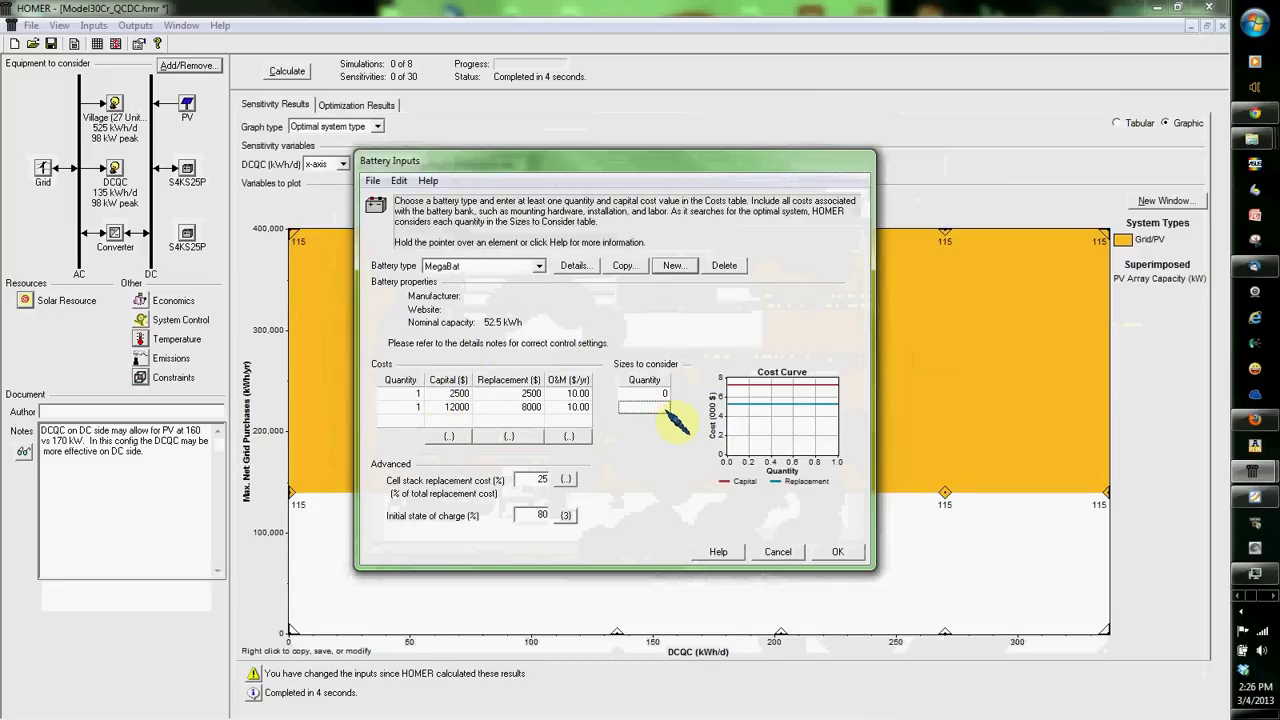
type("1")
key("Return")
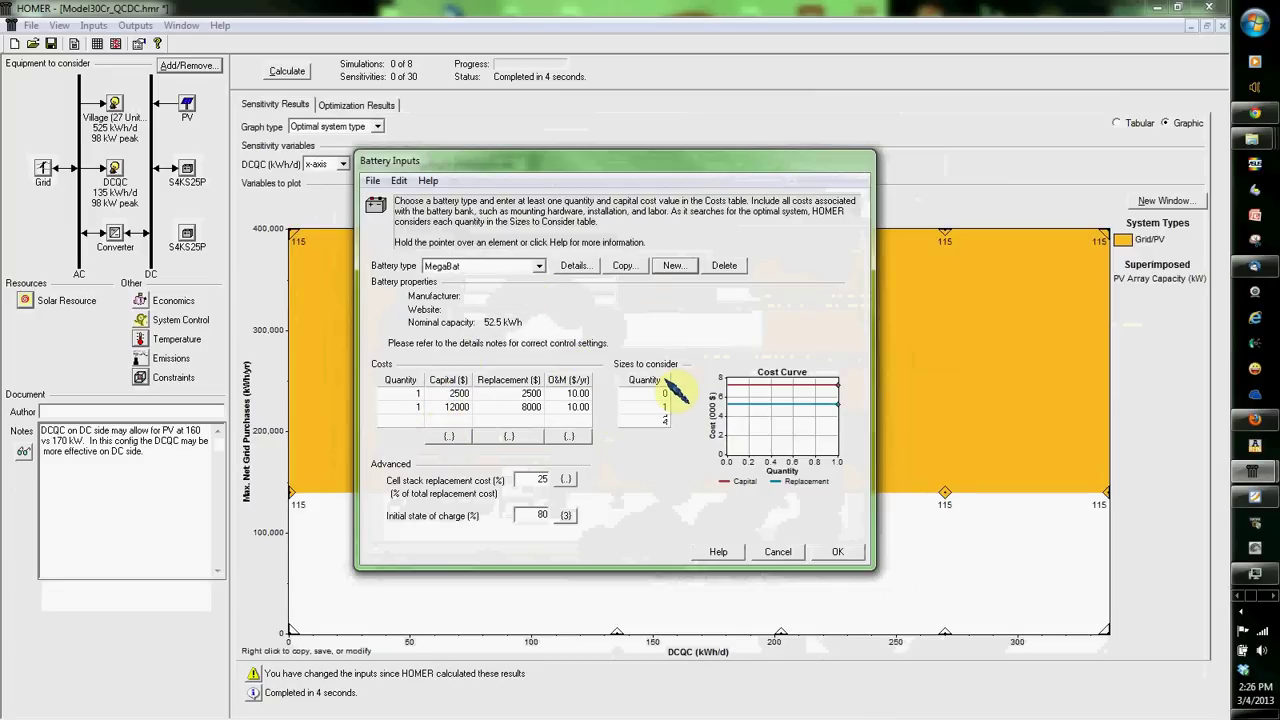
type("2")
left_click(840, 551)
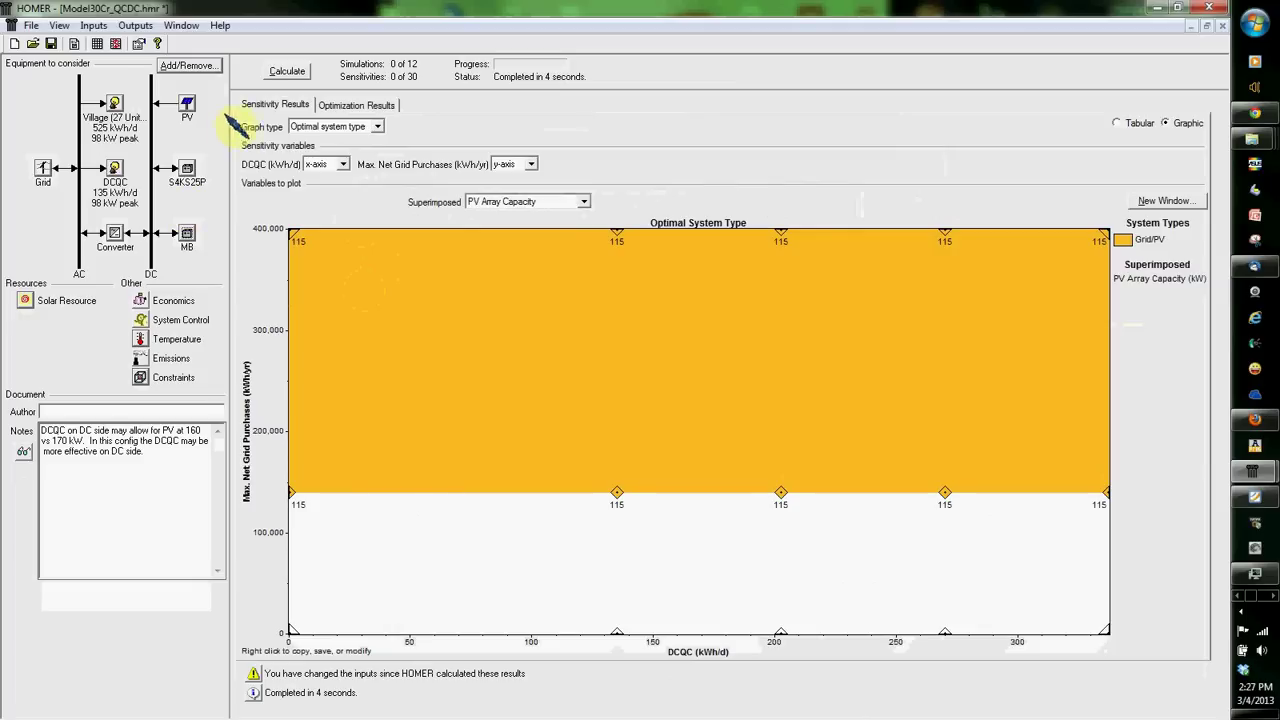
- Run the calculation with the MegaBat battery until all 12 simulations finish
left_click(290, 72)
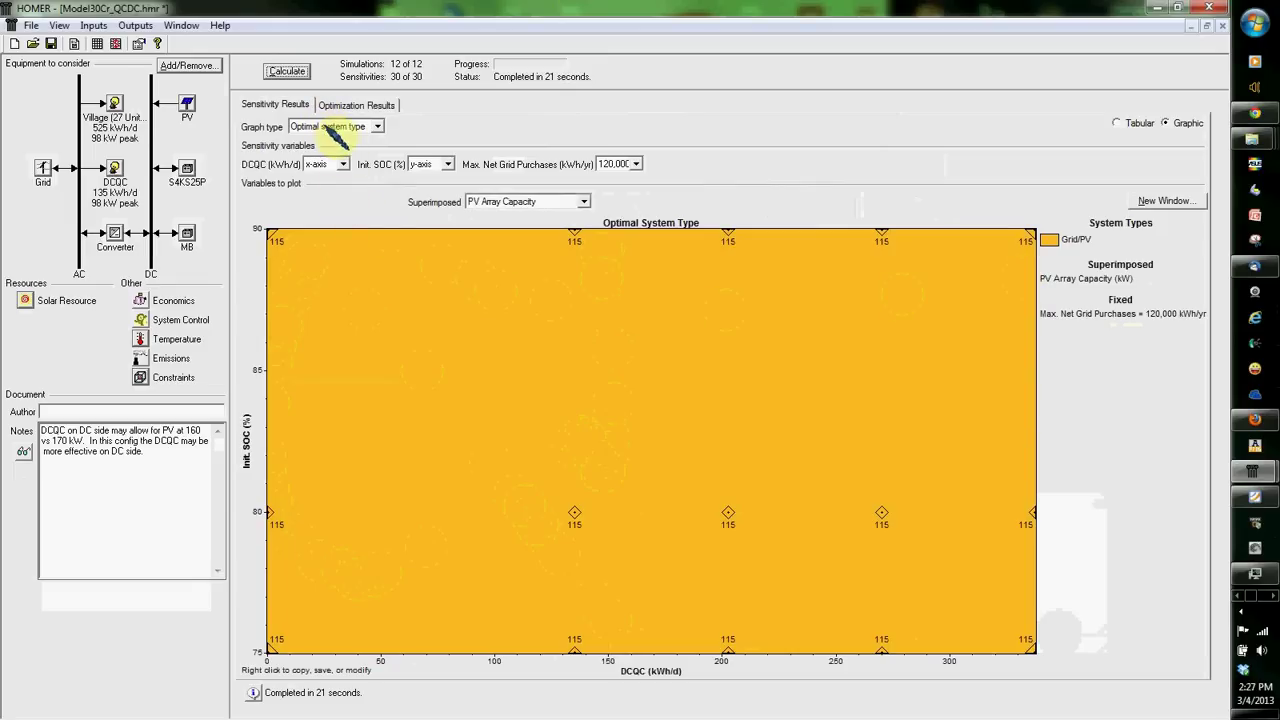
left_click(524, 203)
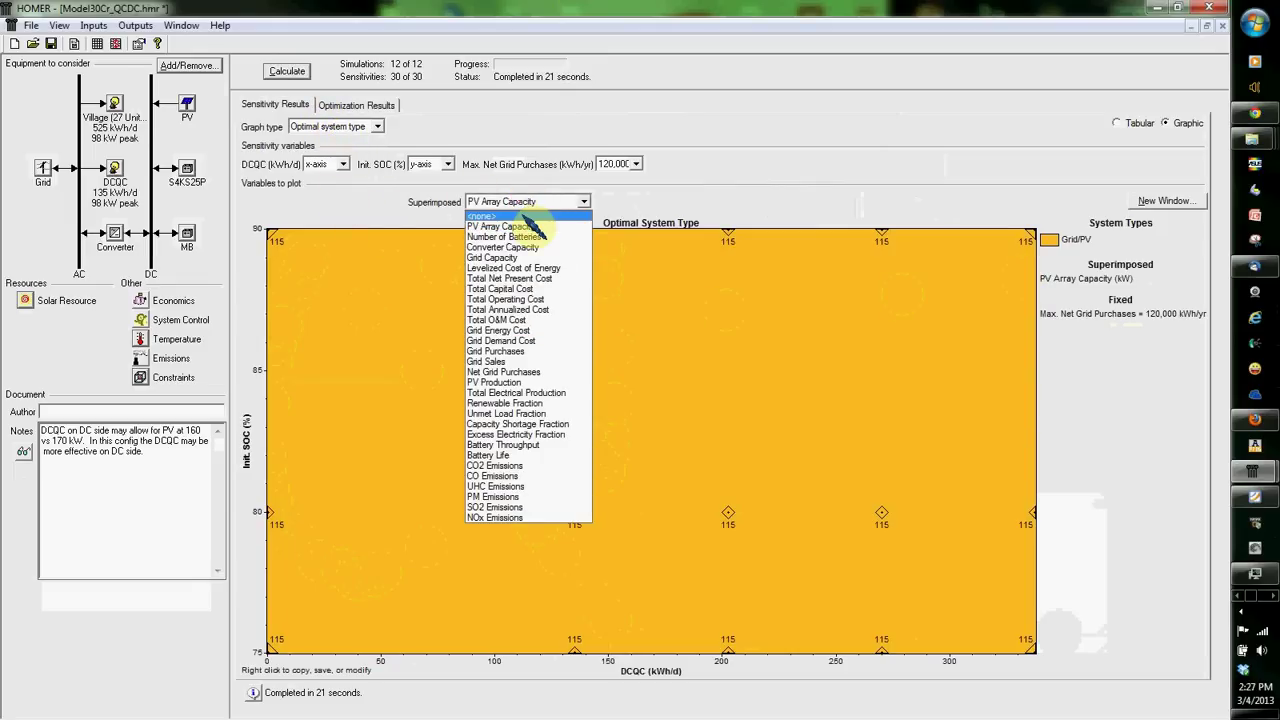
- Filter the optimization results to DCQC 135, initial SOC 80 and 120,000 kWh/yr max grid purchases
left_click(393, 104)
left_click(393, 104)
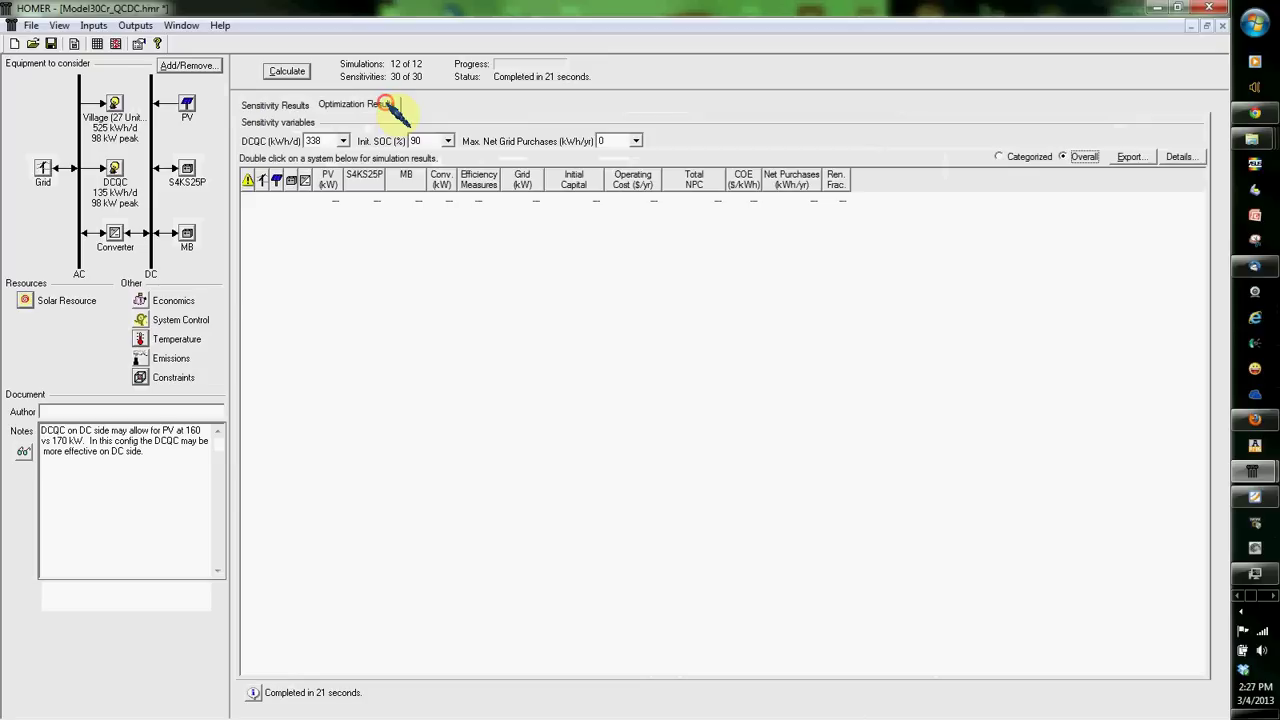
left_click(316, 142)
left_click(322, 160)
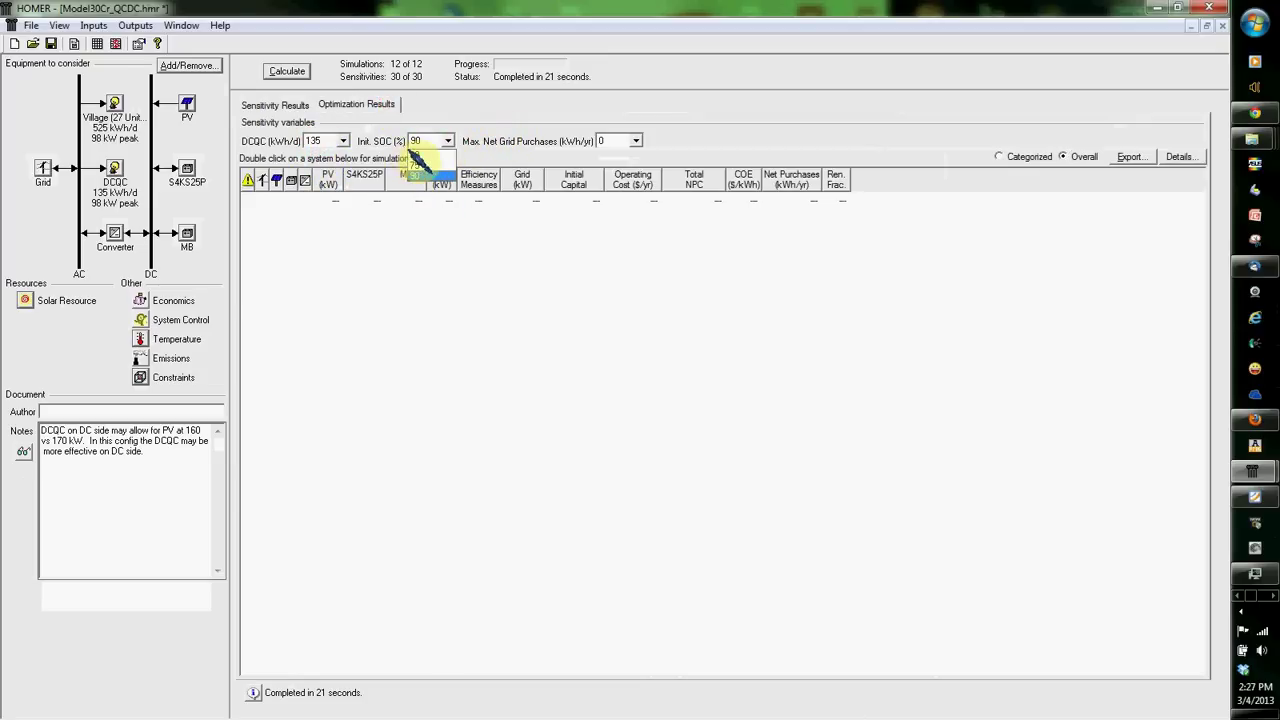
left_click(447, 141)
left_click(447, 156)
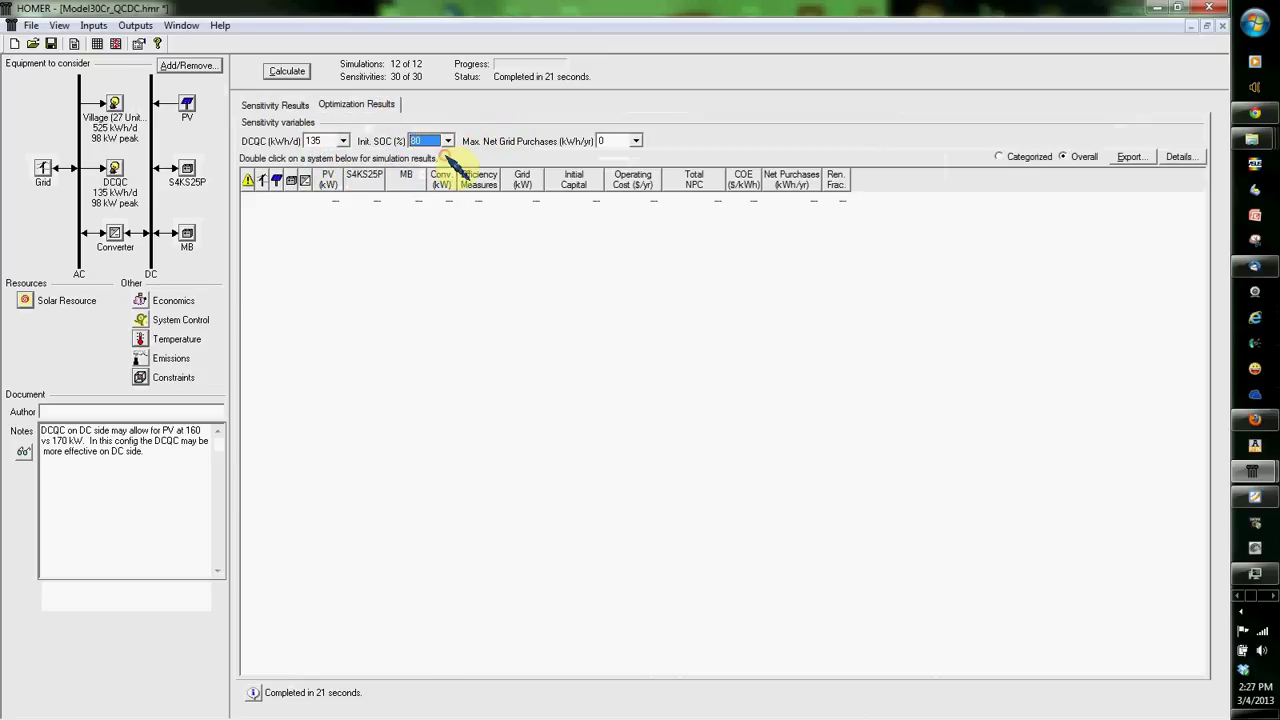
left_click(610, 142)
left_click(612, 156)
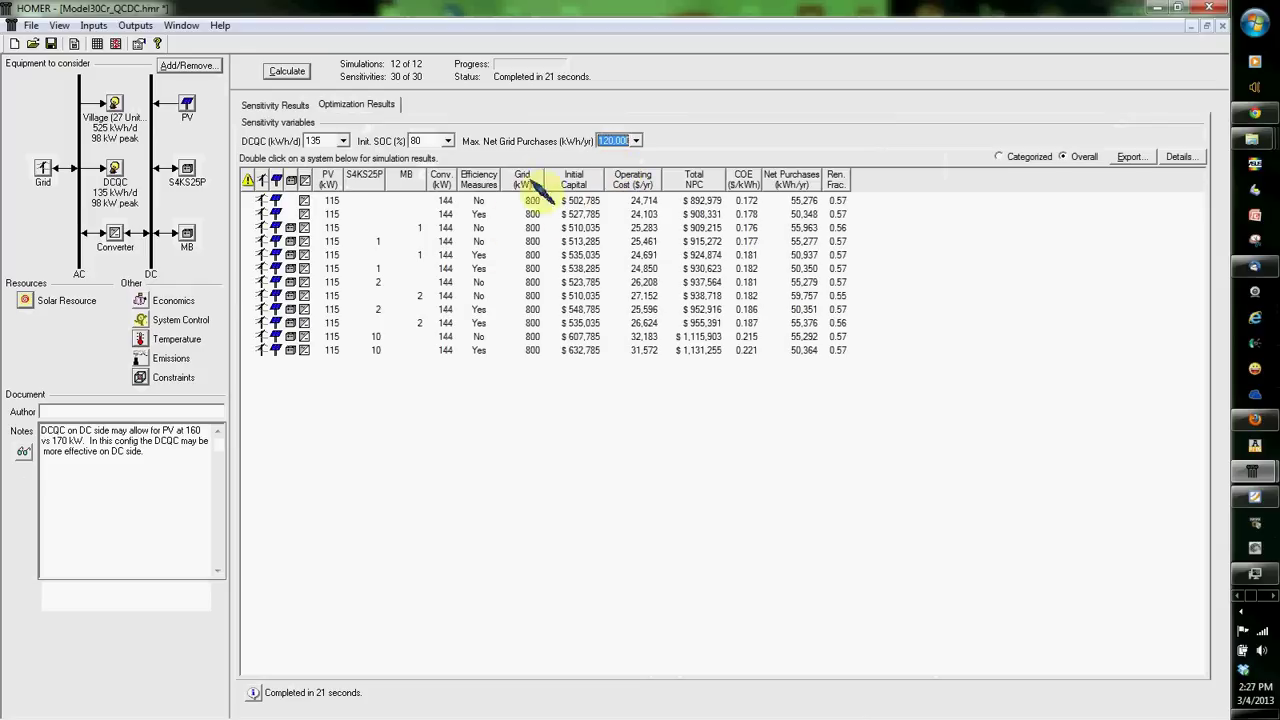
left_click(618, 142)
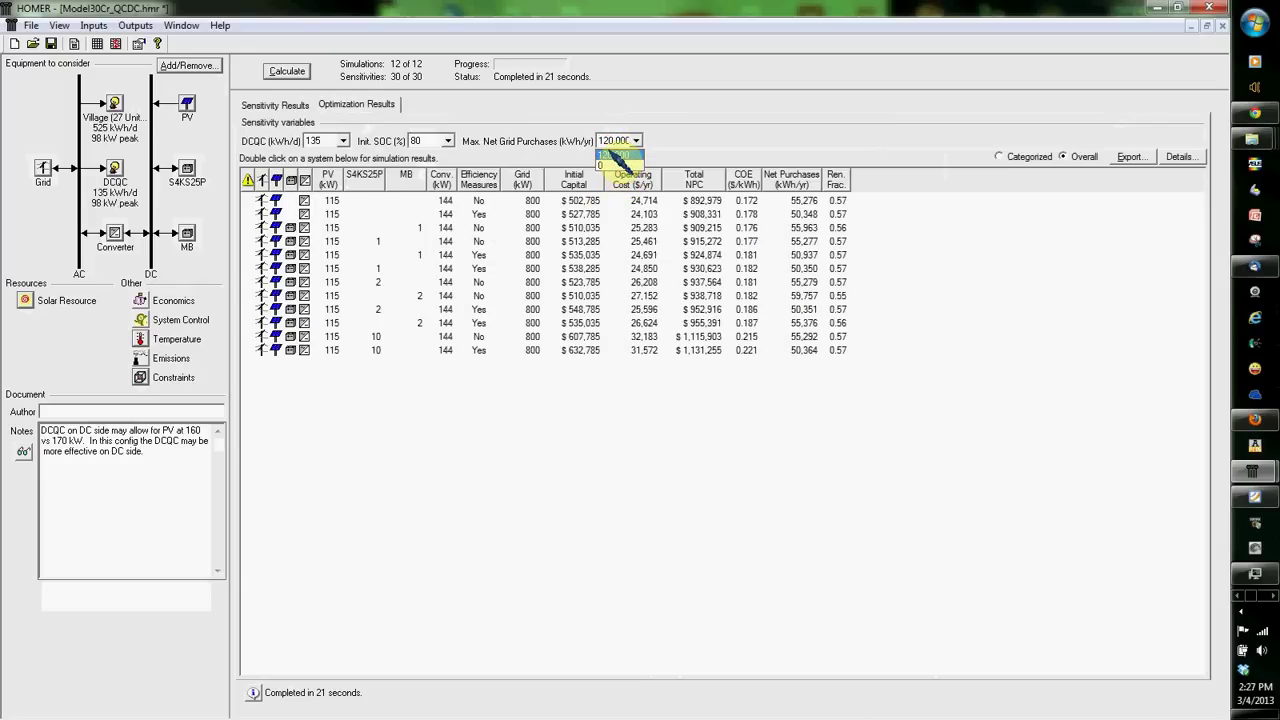
left_click(614, 156)
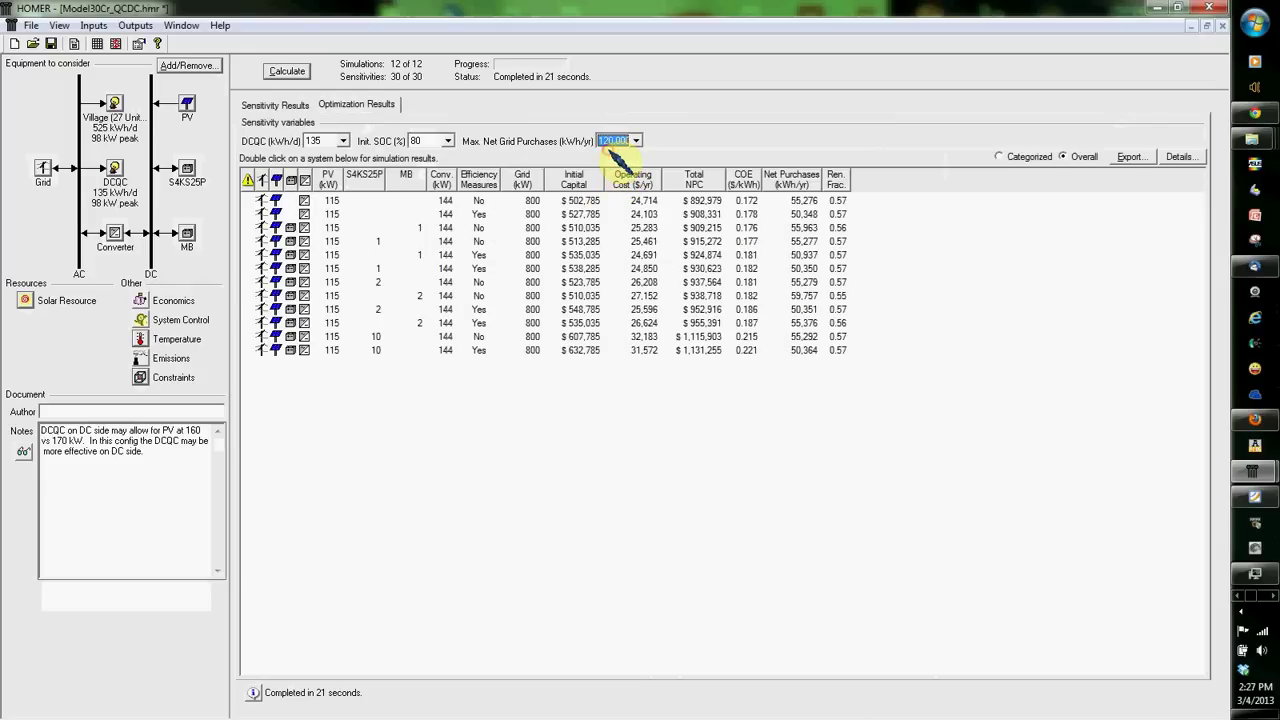
- Inspect the systems with 10 S4KS25P batteries, 2 MB batteries and 1 MB battery
left_click(358, 352)
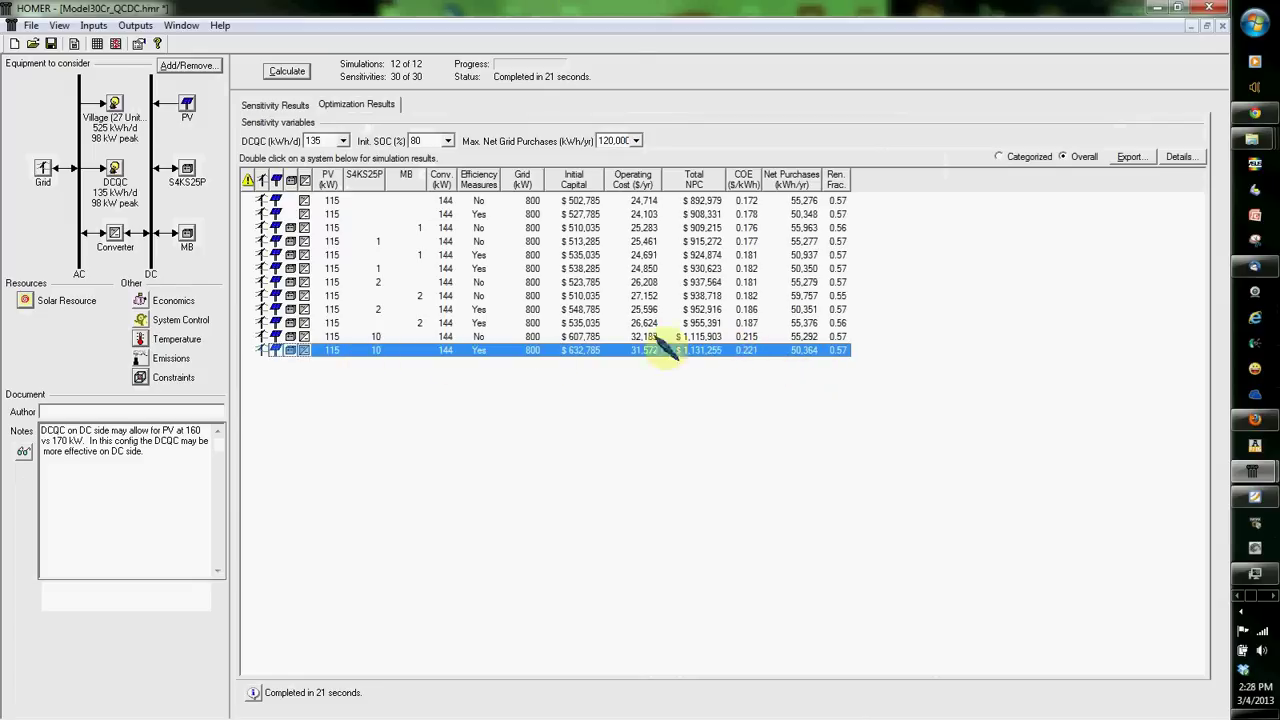
left_click(433, 323)
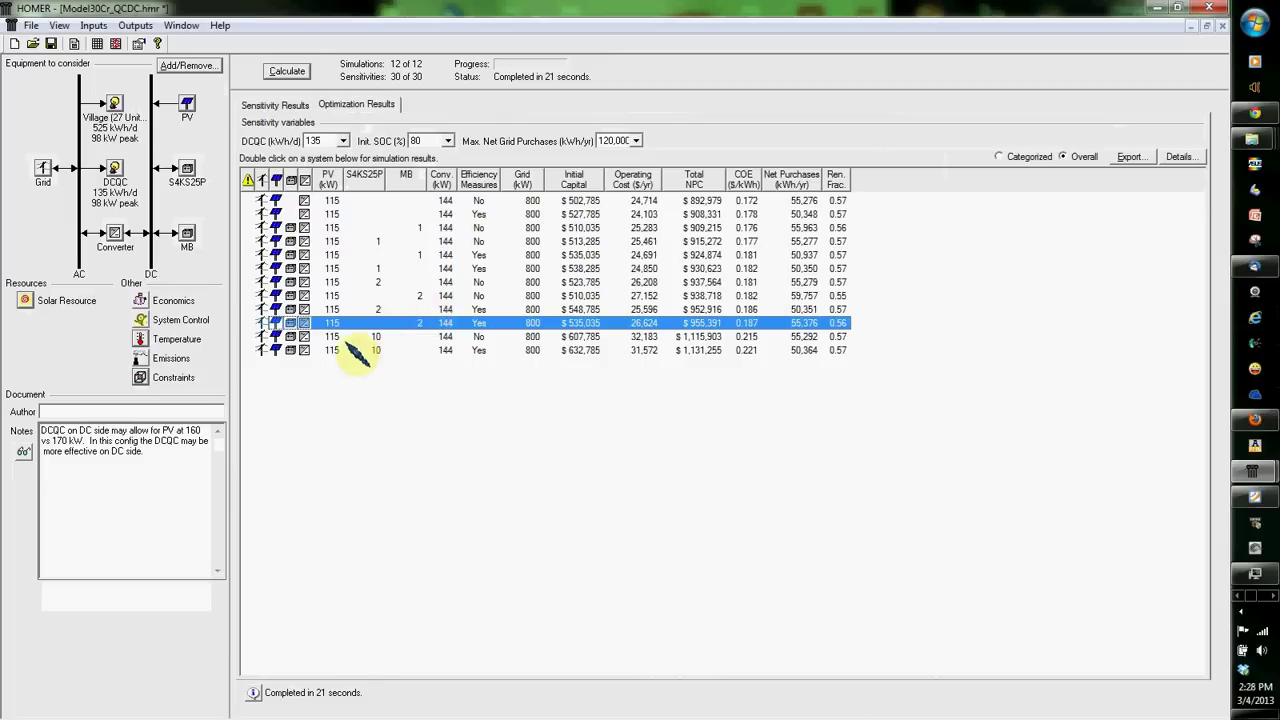
left_click(427, 225)
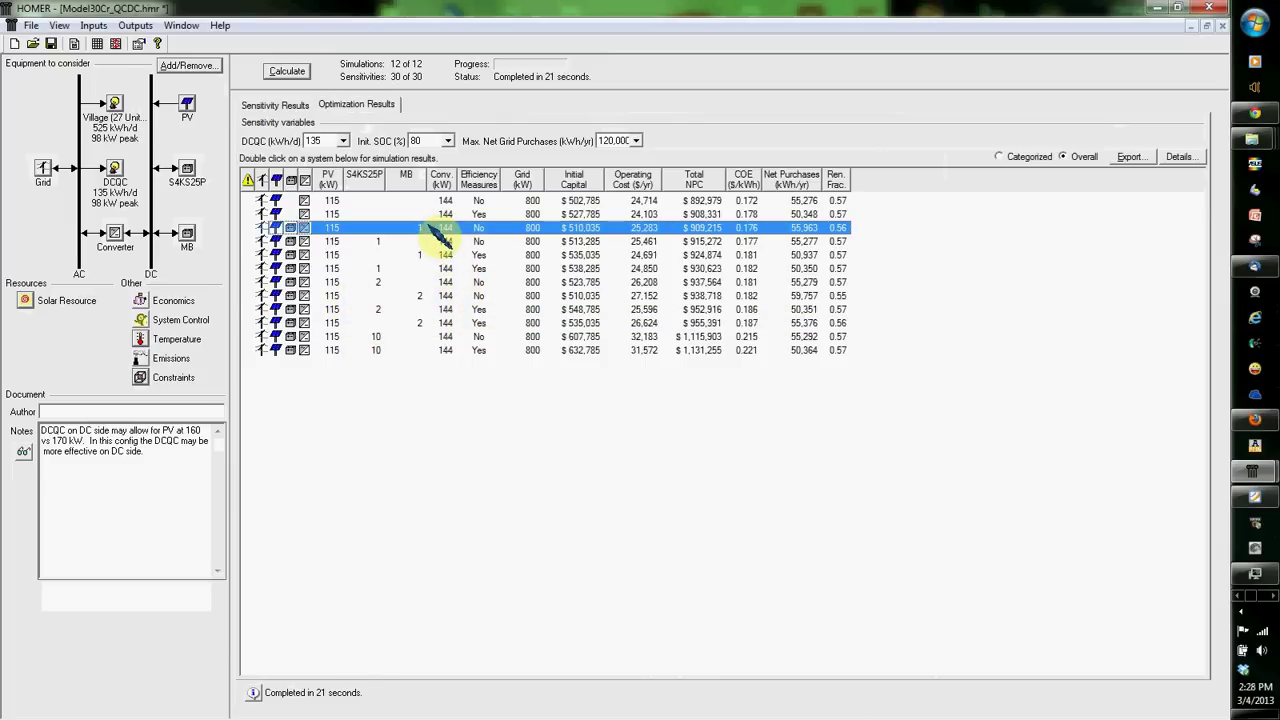
double_click(493, 218)
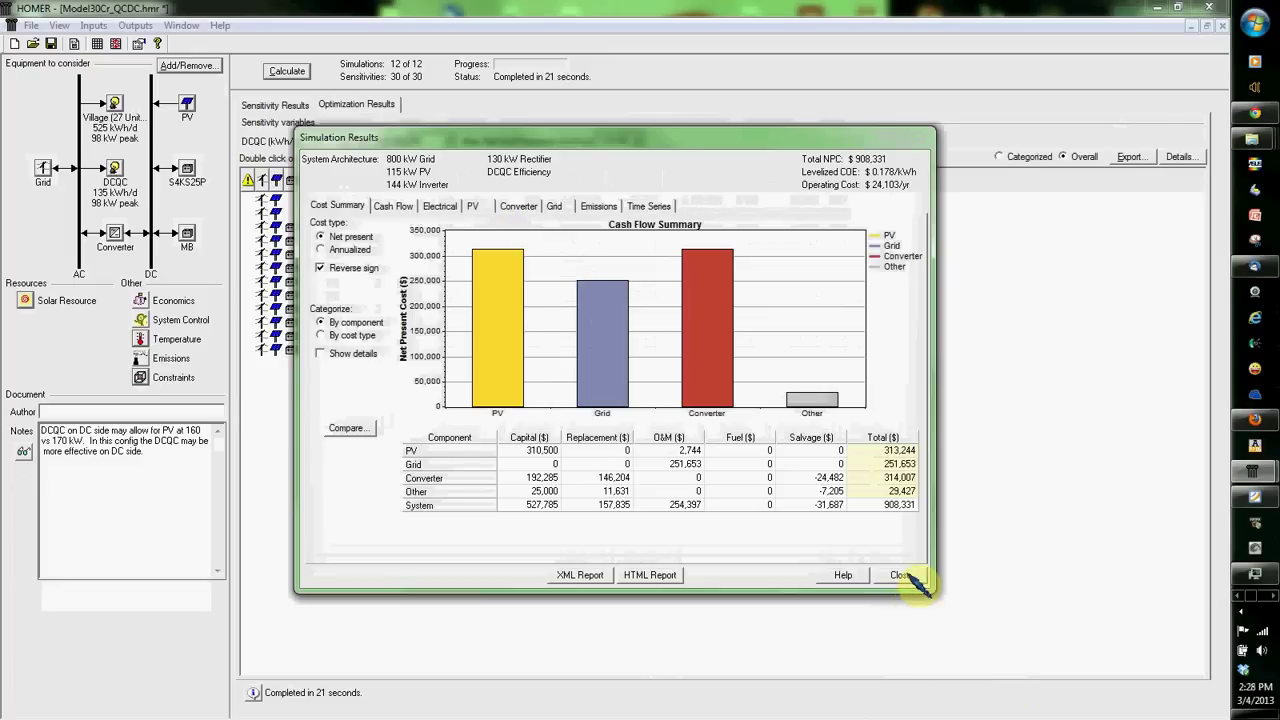
left_click(901, 576)
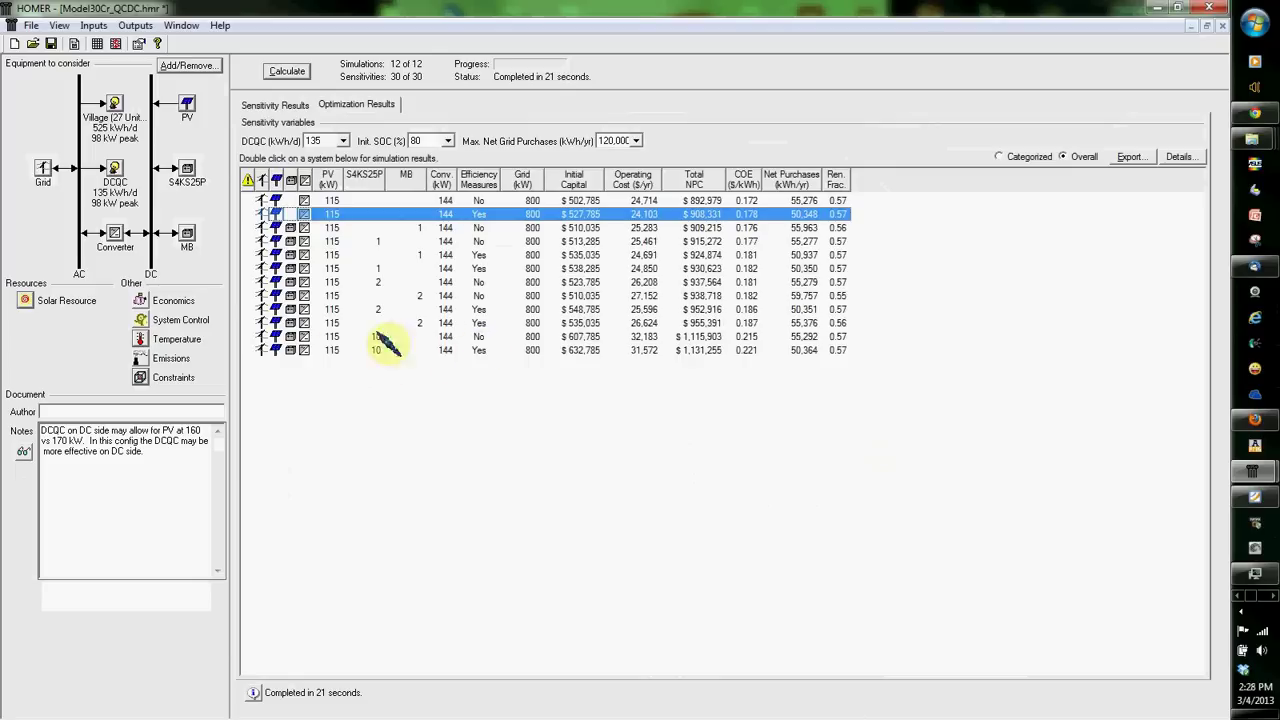
- Review and accept the optimization search space table, then recalculate the model
left_click(97, 44)
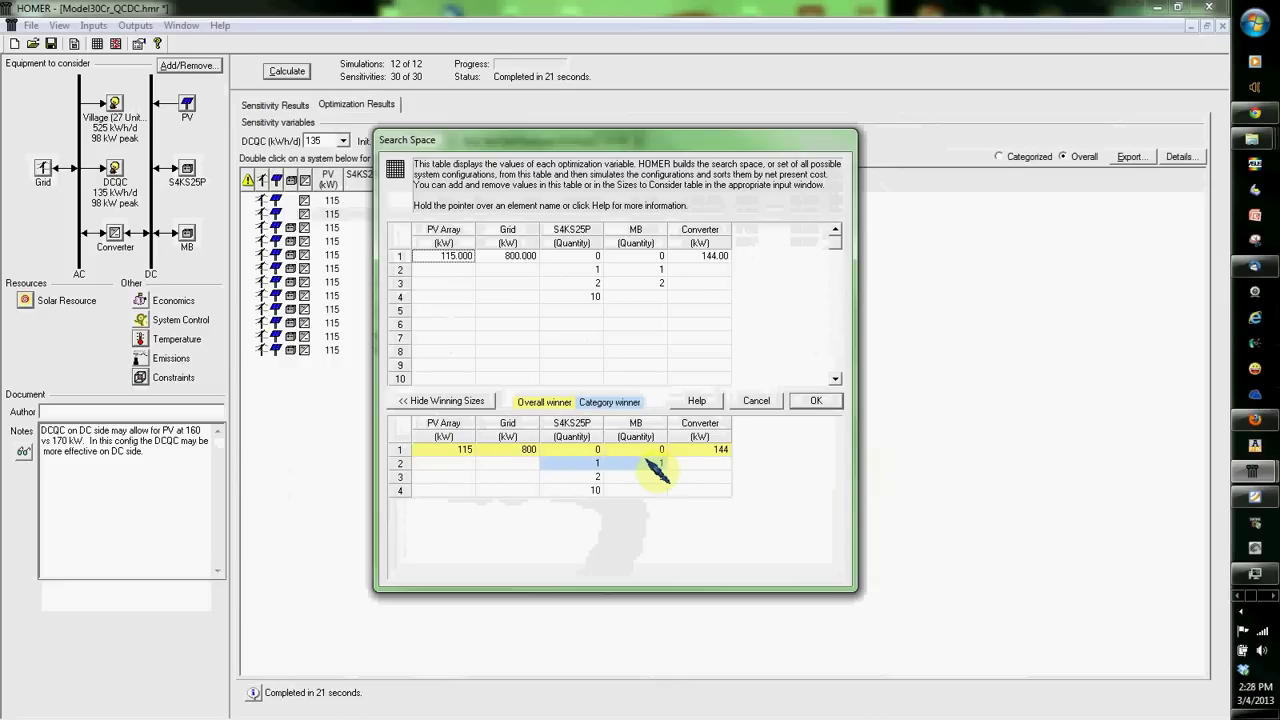
left_click(816, 400)
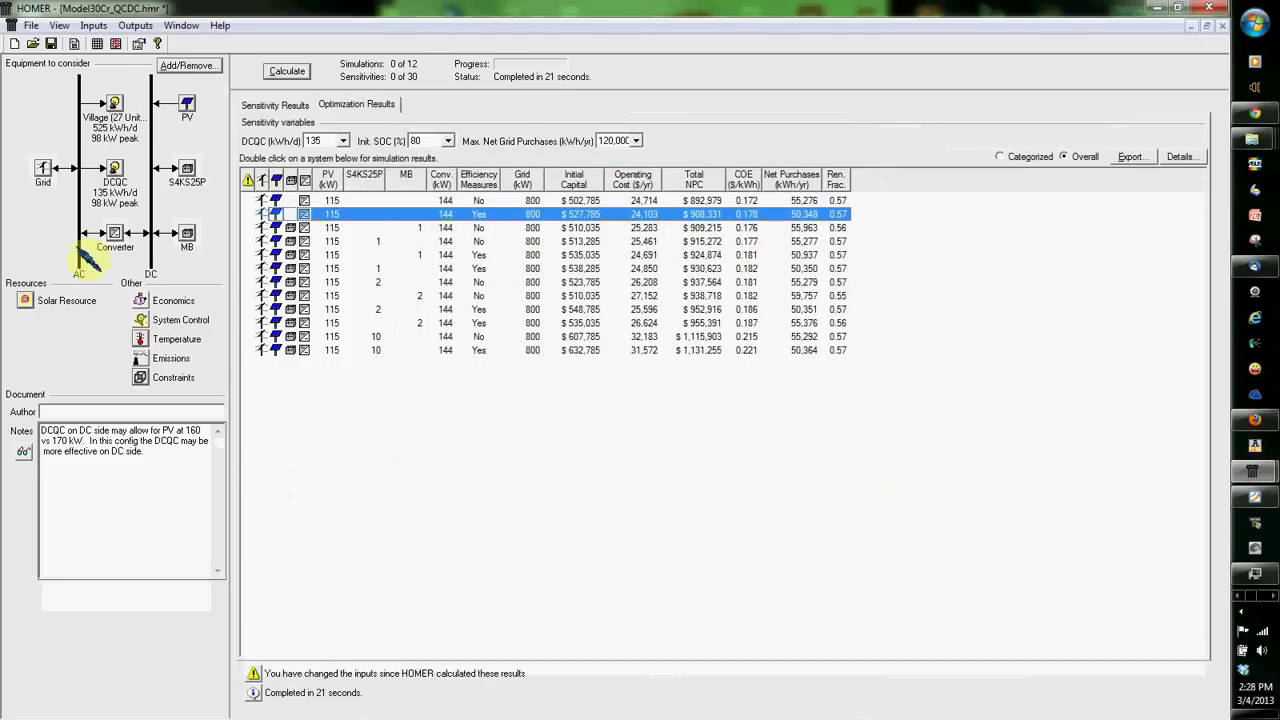
left_click(288, 72)
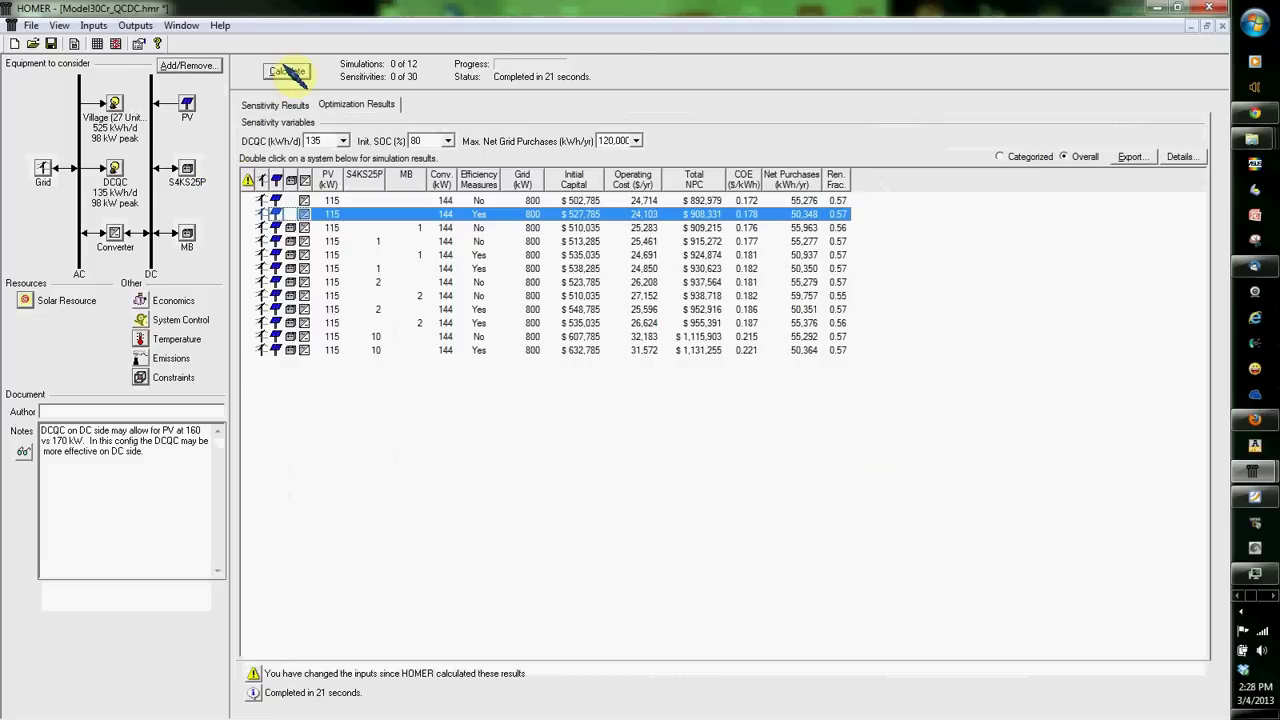